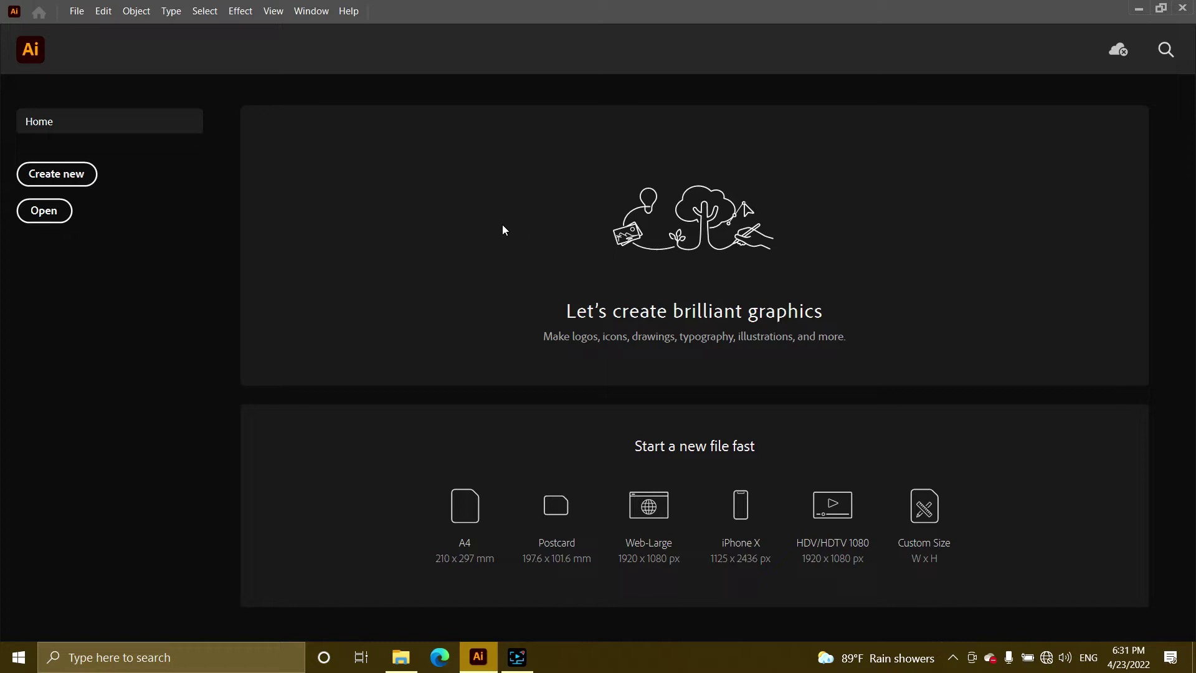
- Create a new A4 portrait document (210 × 297 mm, CMYK) named "gradient tool"
{"action": "left_click", "coordinate": [81, 177]}
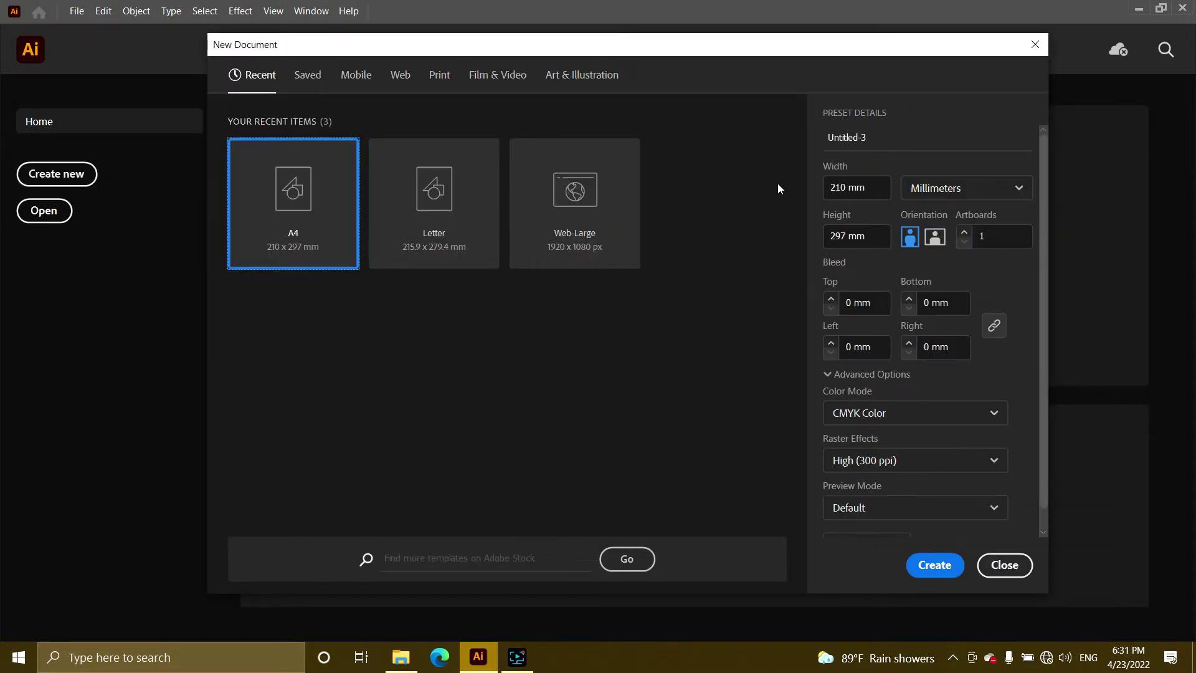
{"action": "left_click", "coordinate": [868, 134]}
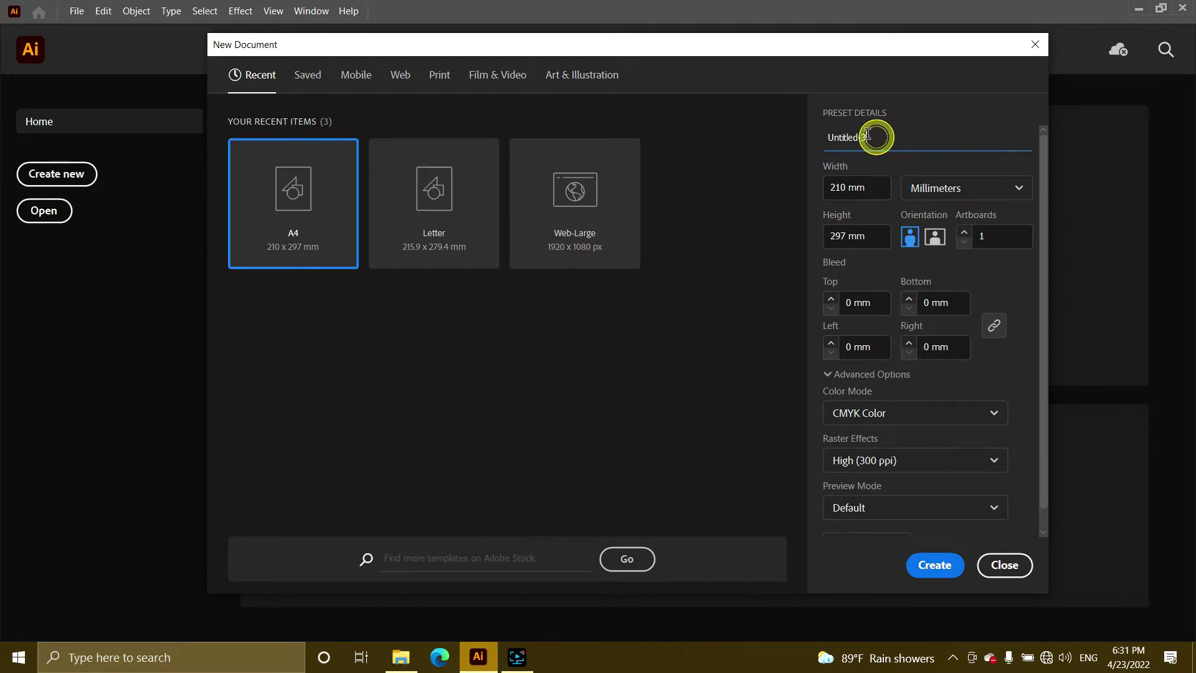
{"action": "left_click_drag", "start_coordinate": [868, 134], "coordinate": [827, 133]}
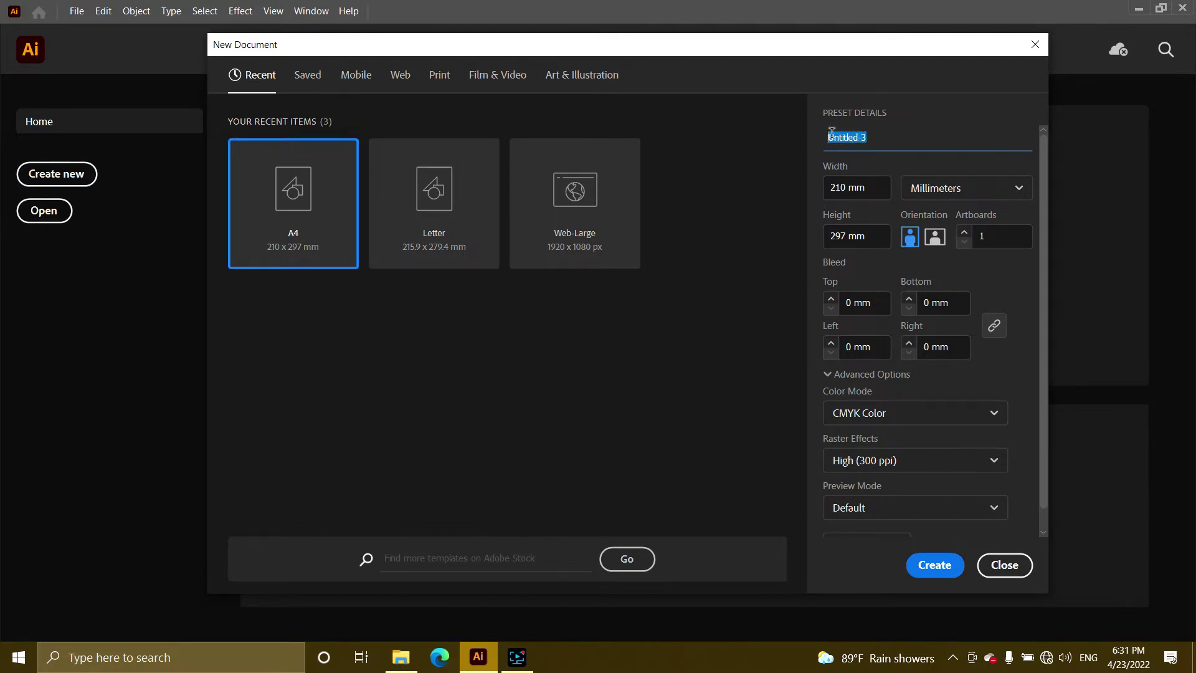
{"action": "type", "text": "gradient tool"}
{"action": "left_click", "coordinate": [928, 570]}
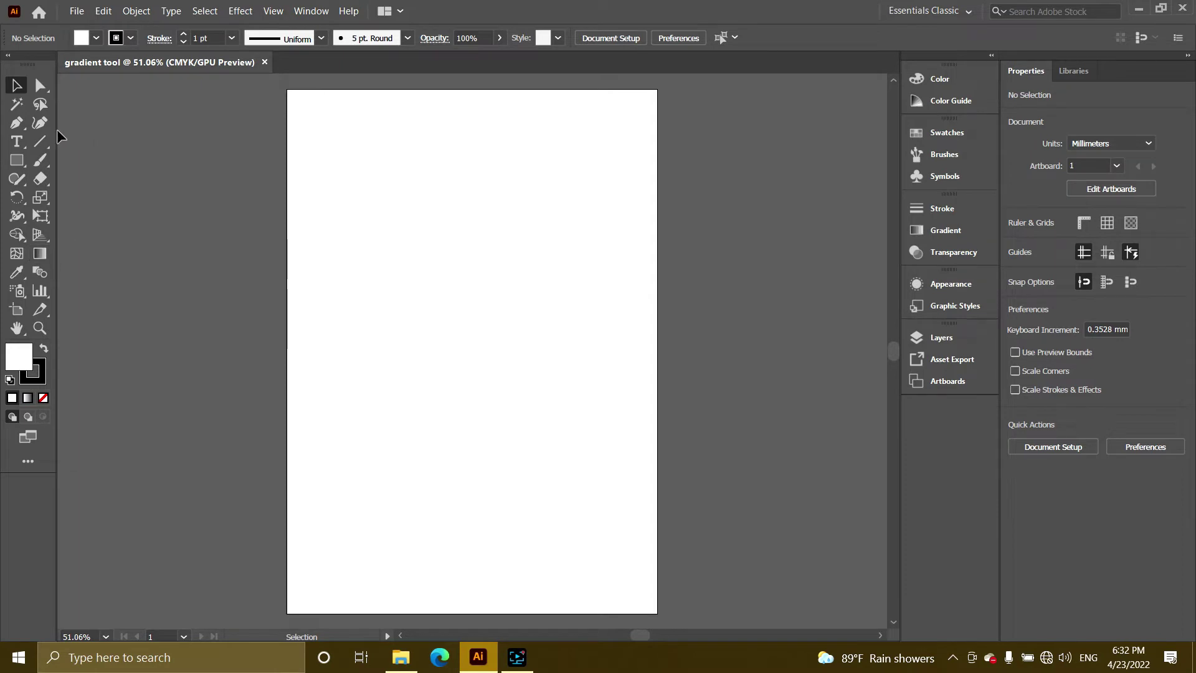
- Draw a rectangle about 130 × 69 mm in the upper part of the artboard
{"action": "left_click", "coordinate": [16, 160]}
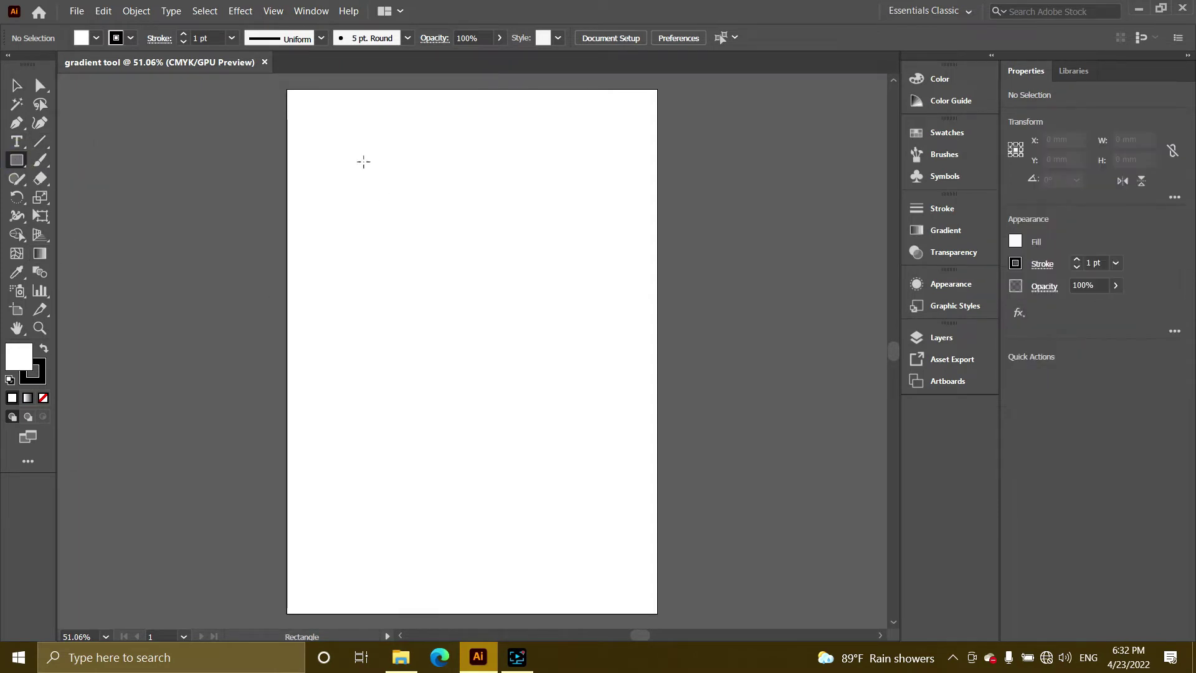
{"action": "left_click_drag", "start_coordinate": [352, 141], "coordinate": [583, 264]}
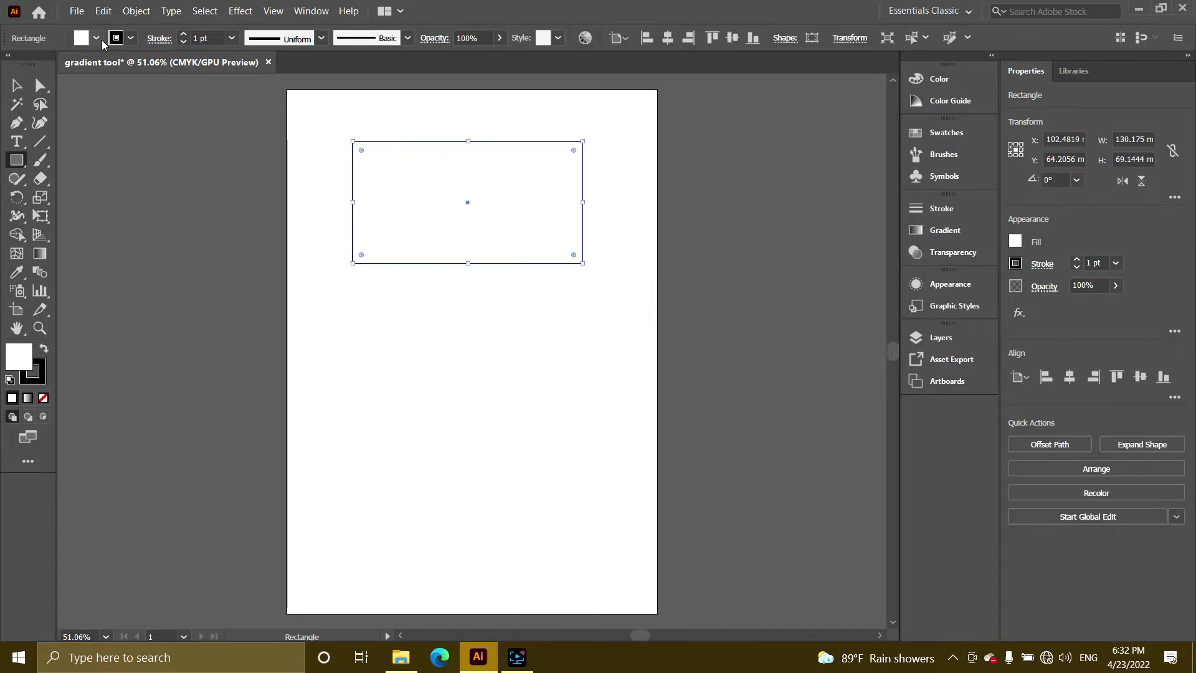
- Apply a linear gradient fill to the rectangle and shift the gradient's midpoint toward the white end
{"action": "double_click", "coordinate": [40, 256]}
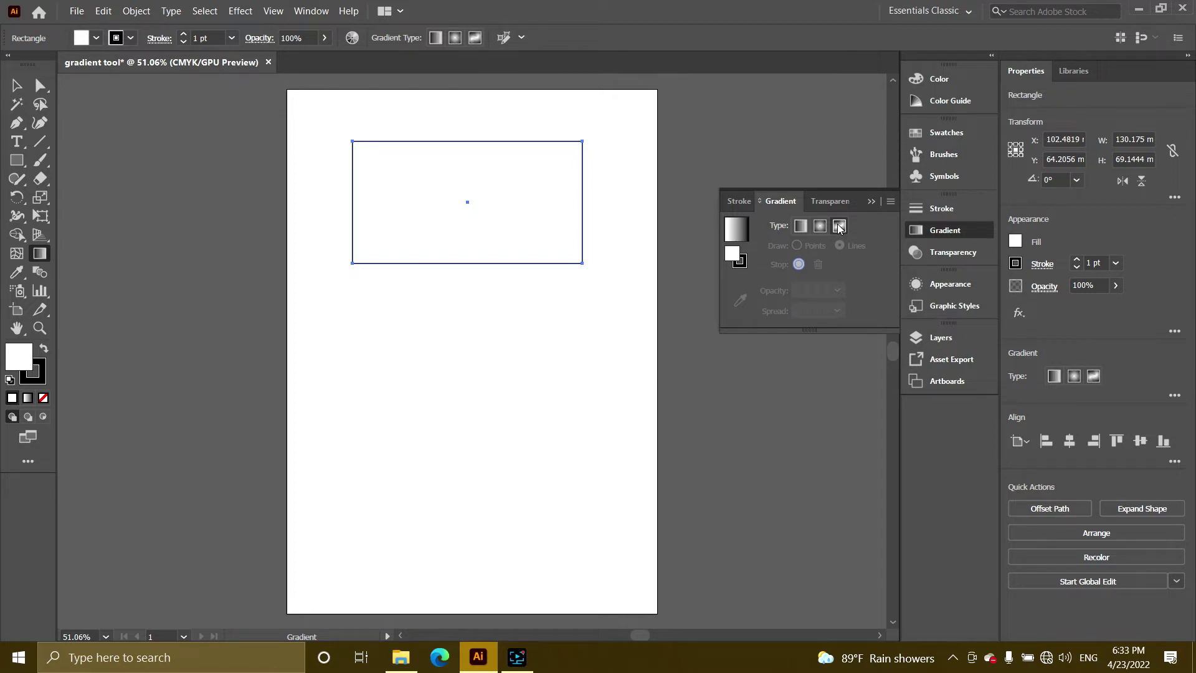
{"action": "left_click", "coordinate": [799, 226]}
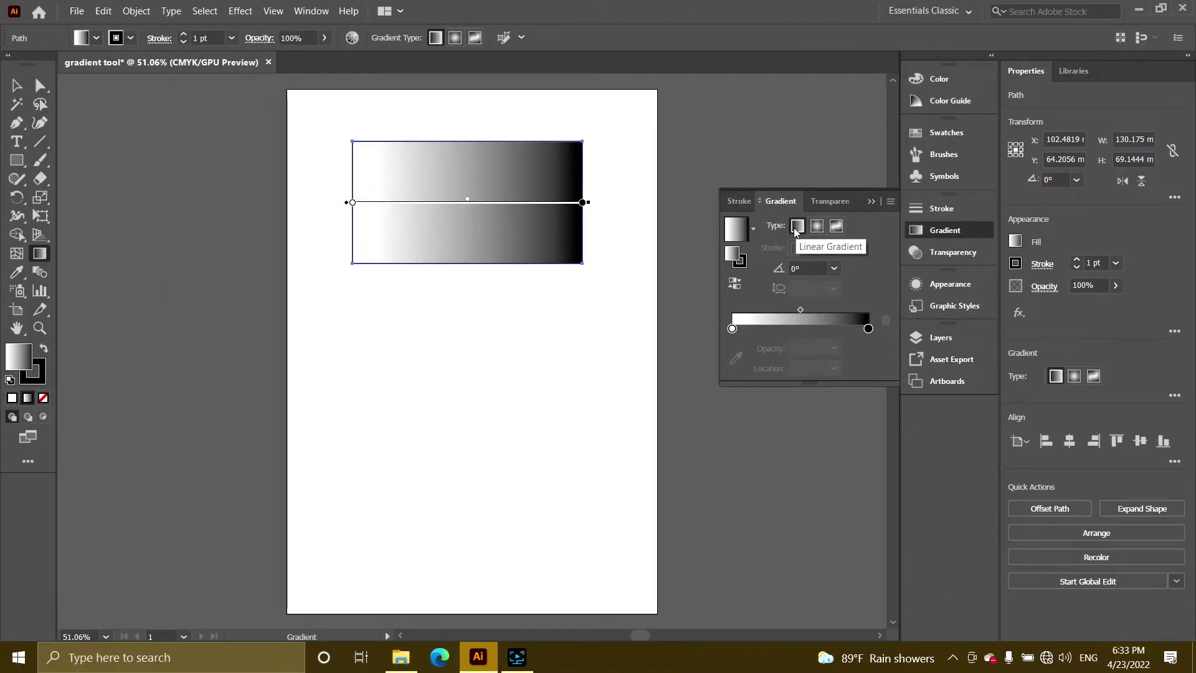
{"action": "left_click", "coordinate": [796, 227]}
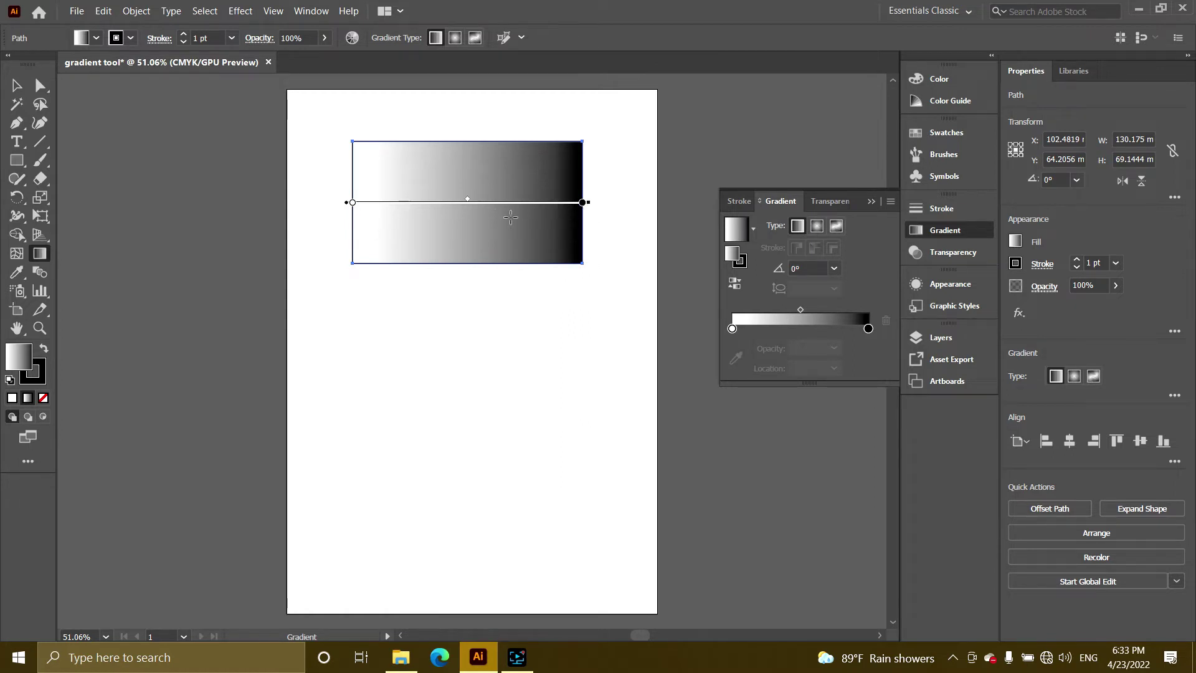
{"action": "mouse_move", "coordinate": [467, 203]}
{"action": "left_mouse_down"}
{"action": "mouse_move", "coordinate": [390, 202]}
{"action": "mouse_move", "coordinate": [424, 203]}
{"action": "mouse_move", "coordinate": [402, 202]}
{"action": "left_mouse_up"}
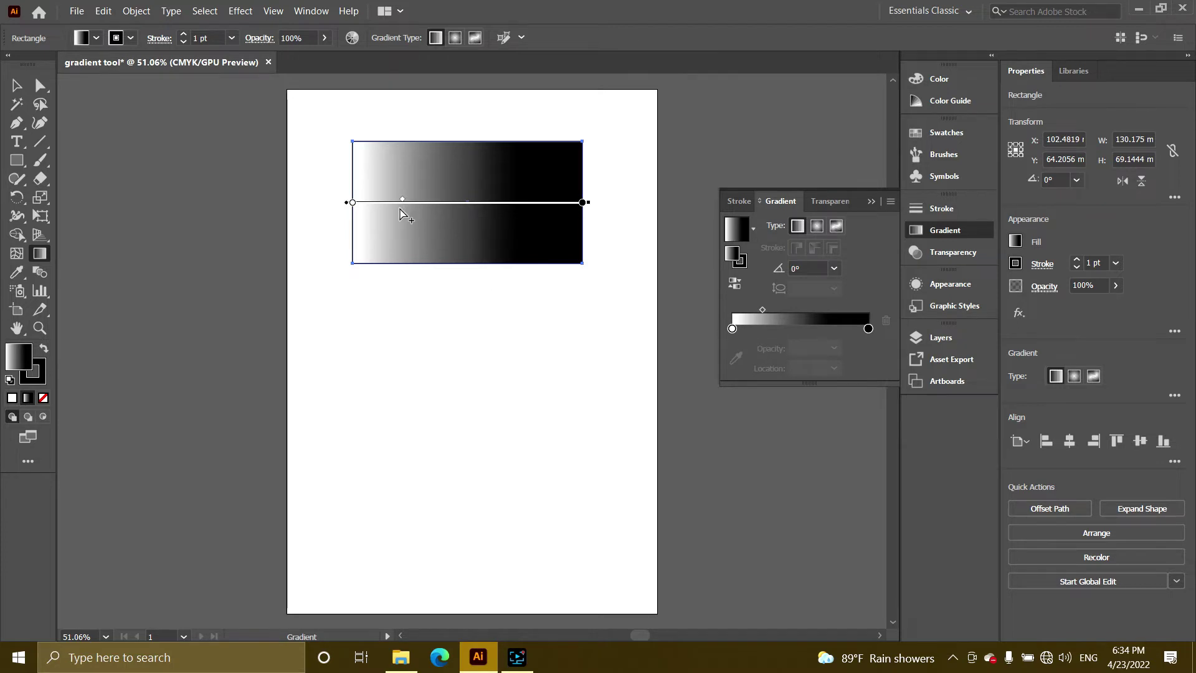
{"action": "mouse_move", "coordinate": [402, 199]}
{"action": "left_mouse_down"}
{"action": "mouse_move", "coordinate": [434, 200]}
{"action": "mouse_move", "coordinate": [404, 200]}
{"action": "left_mouse_up"}
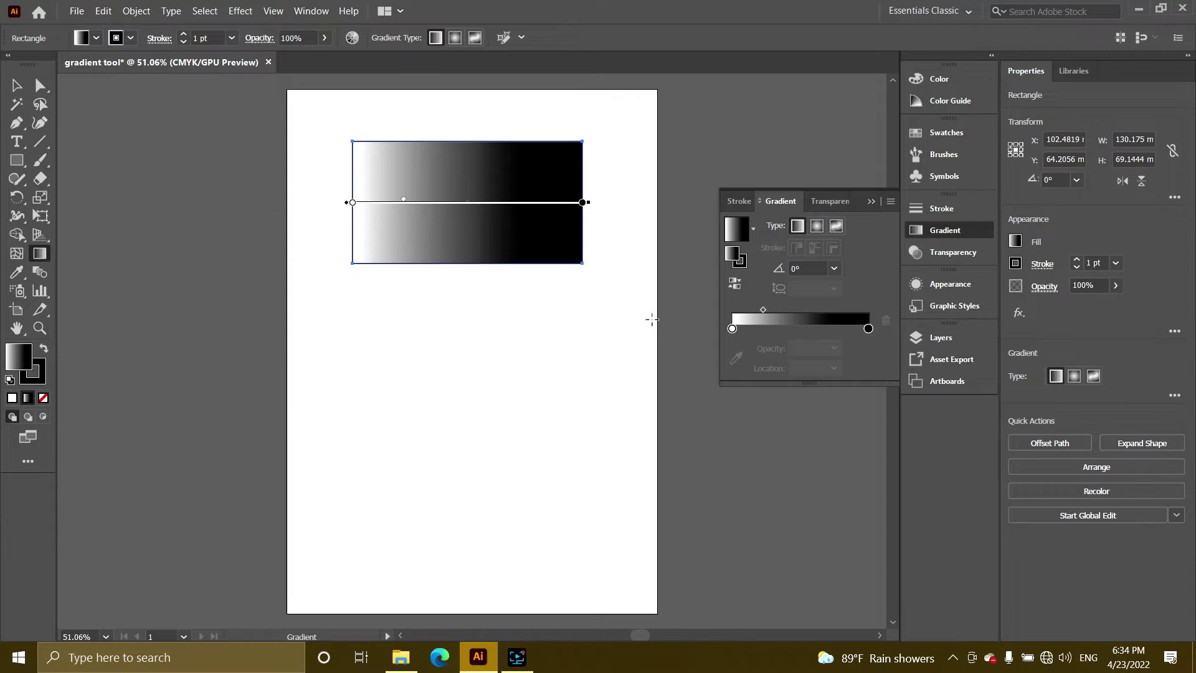
{"action": "left_click", "coordinate": [732, 329]}
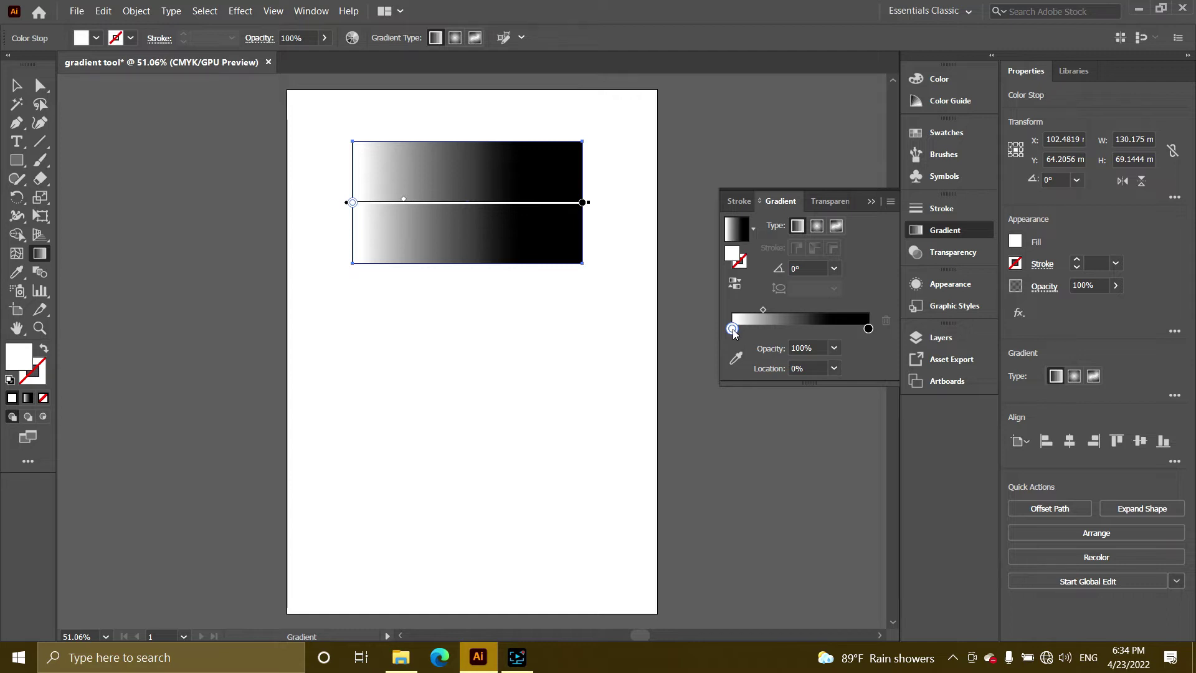
{"action": "double_click", "coordinate": [732, 329]}
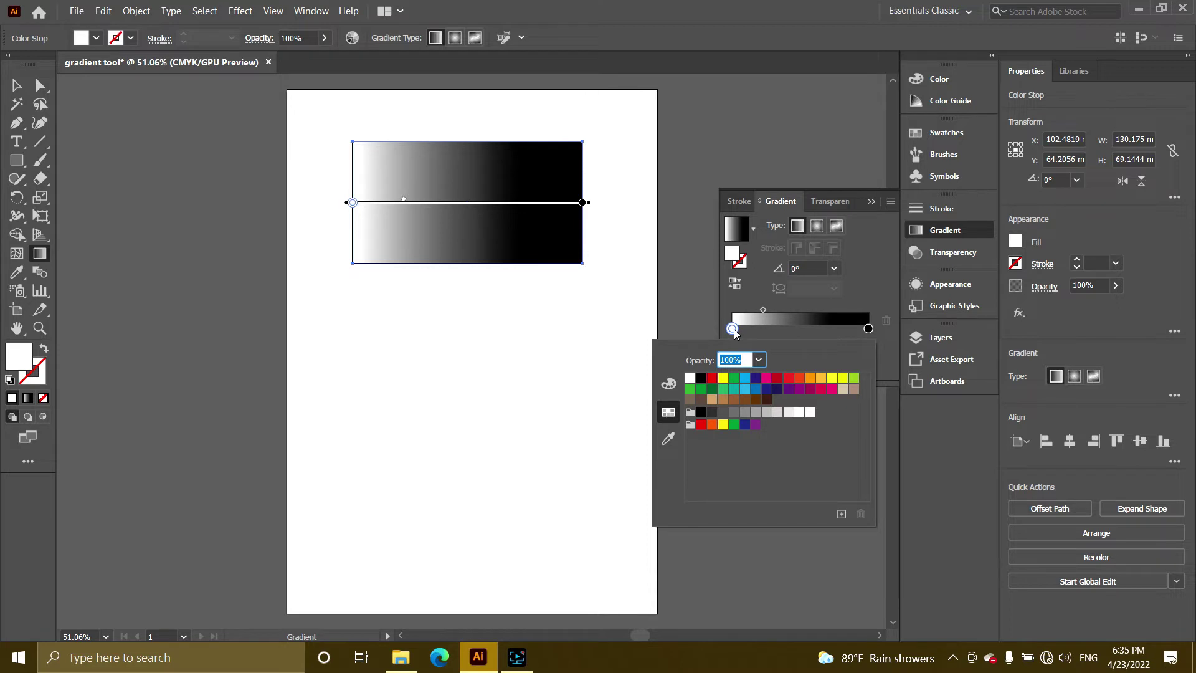
{"action": "left_click", "coordinate": [669, 386]}
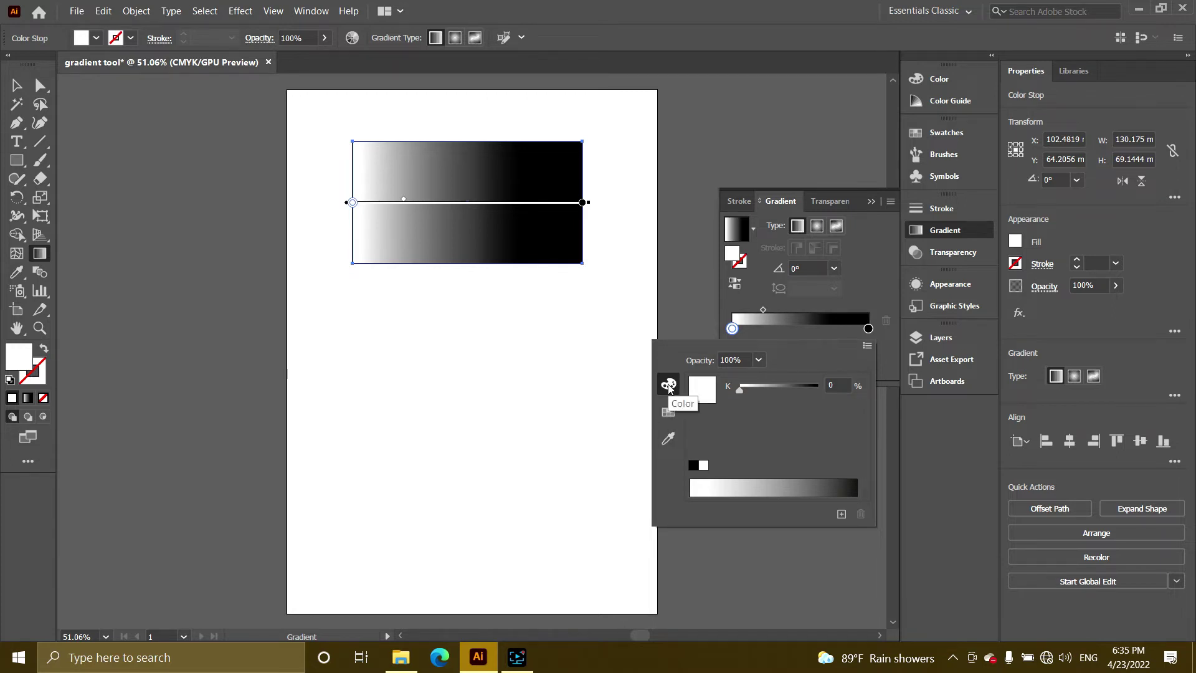
{"action": "left_click", "coordinate": [668, 412]}
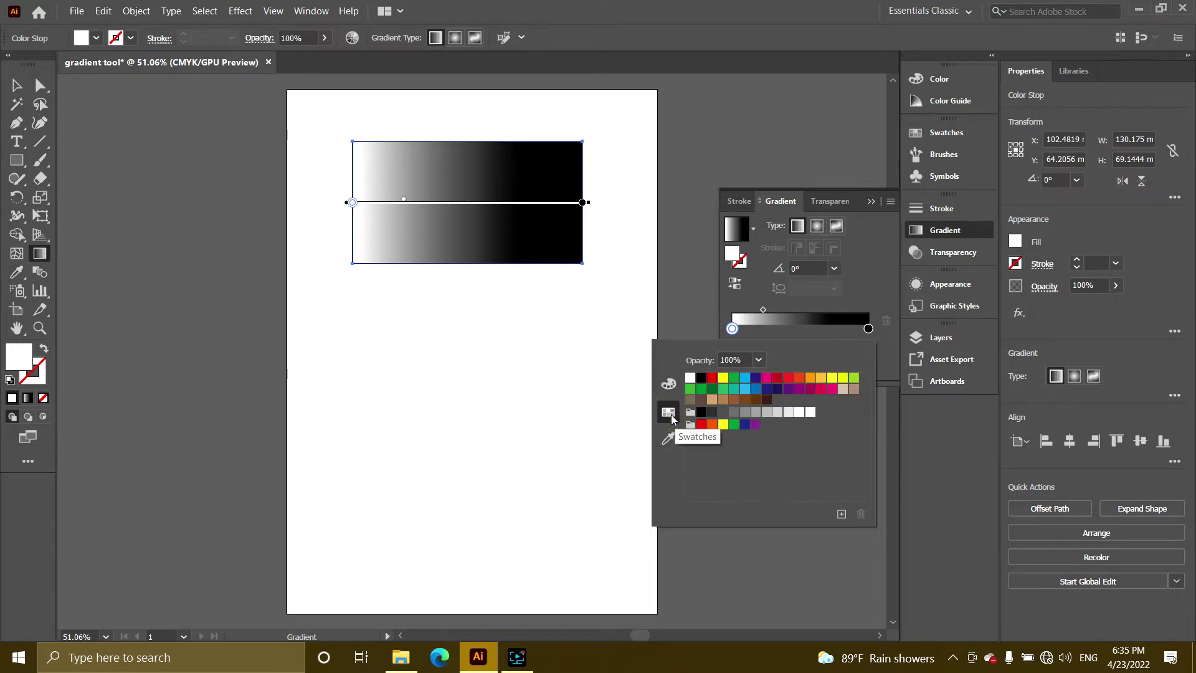
{"action": "left_click", "coordinate": [666, 437]}
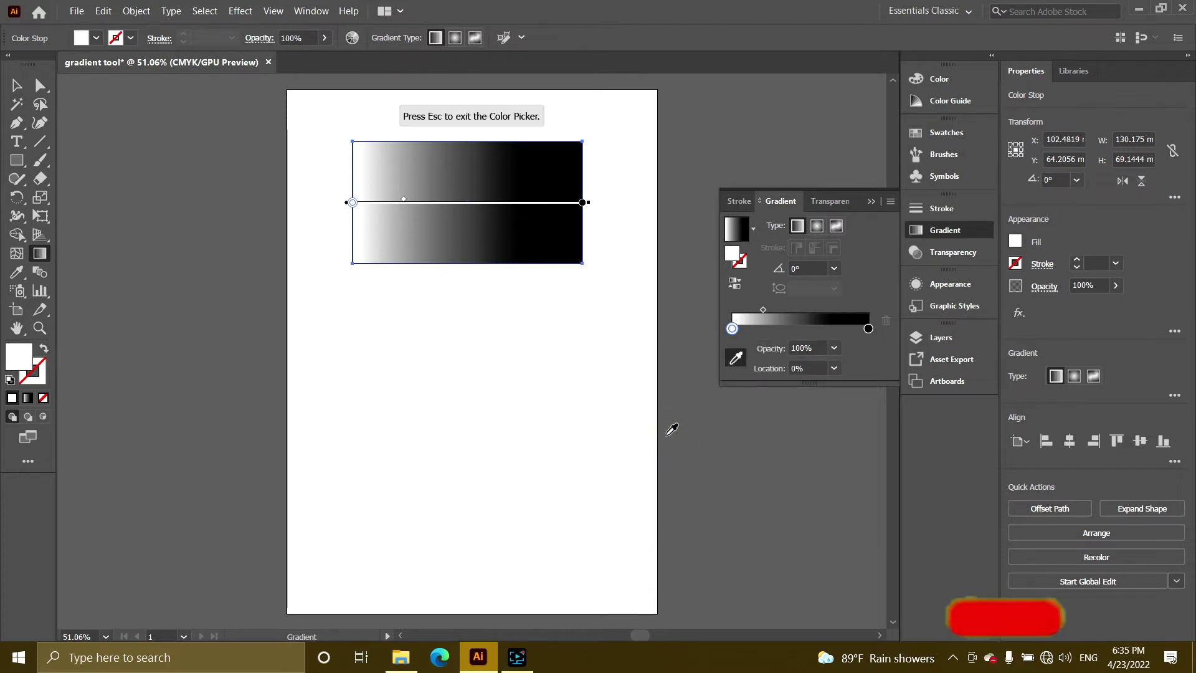
{"action": "key", "text": "Escape"}
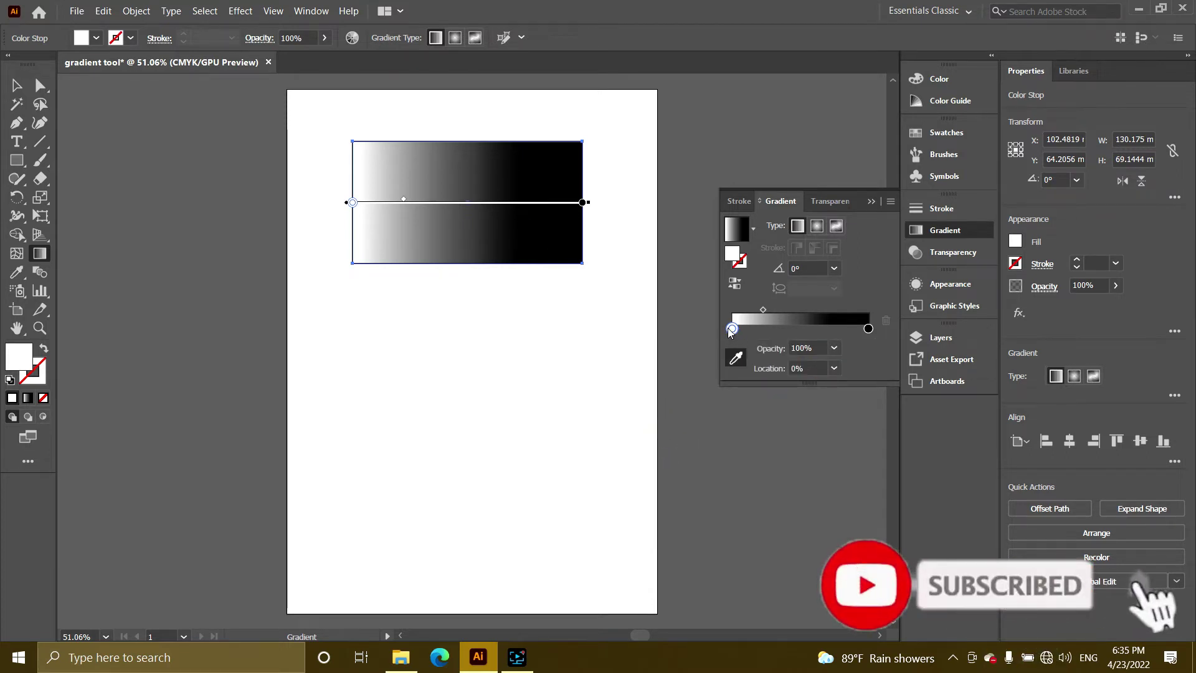
- Change the gradient's white stop to red and its black stop to yellow using the color swatches
{"action": "left_click", "coordinate": [731, 328]}
{"action": "left_click", "coordinate": [731, 329]}
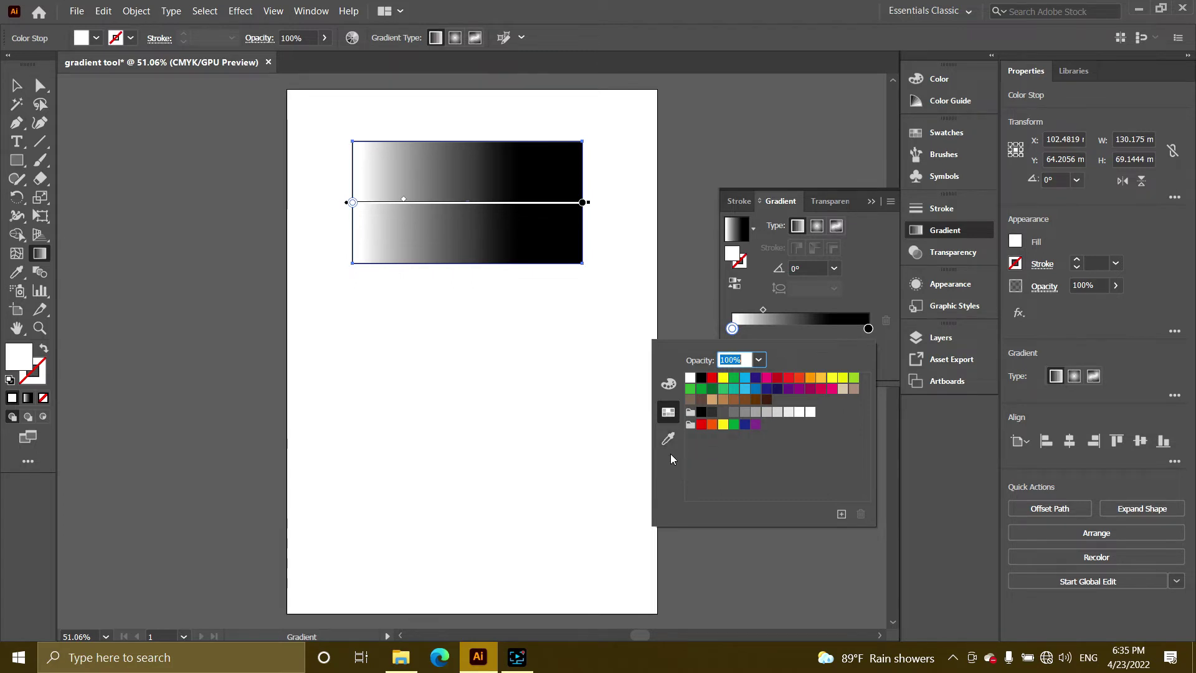
{"action": "left_click", "coordinate": [712, 380]}
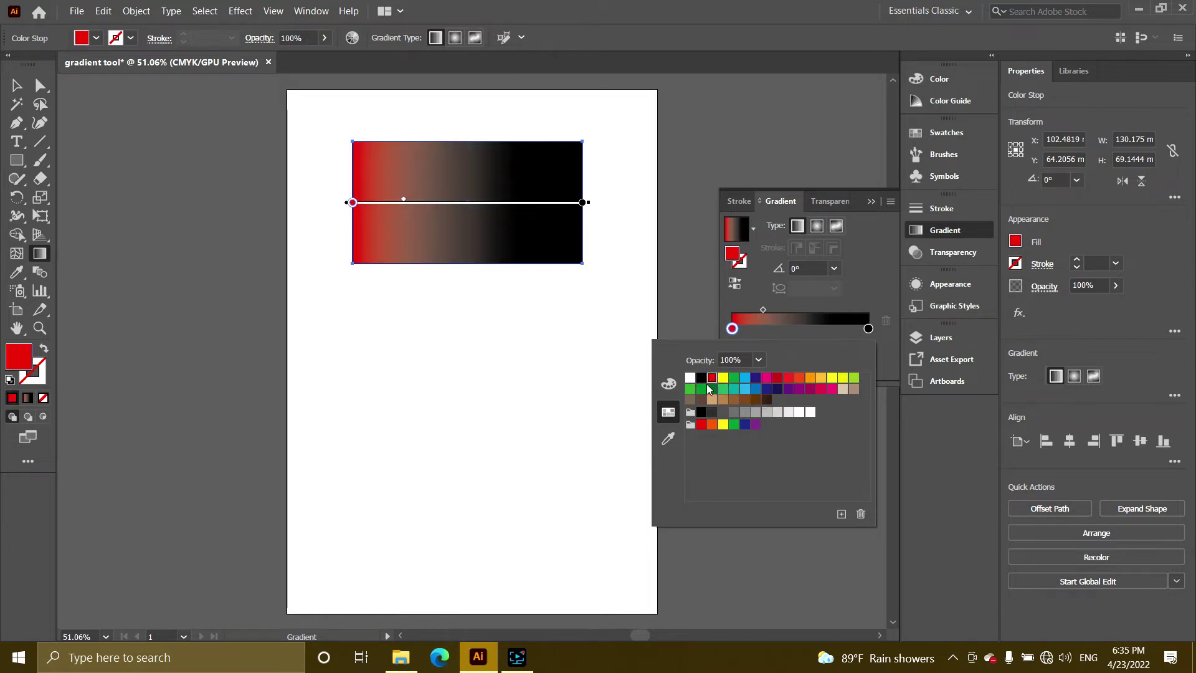
{"action": "left_click", "coordinate": [732, 328]}
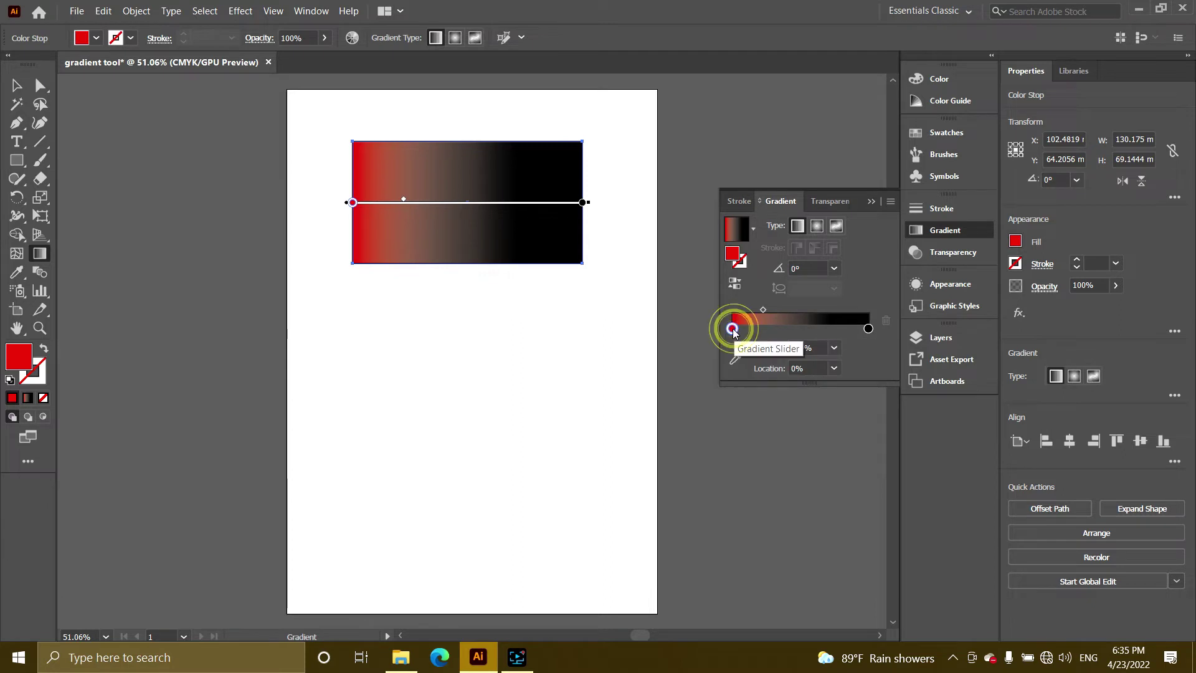
{"action": "left_click", "coordinate": [868, 329]}
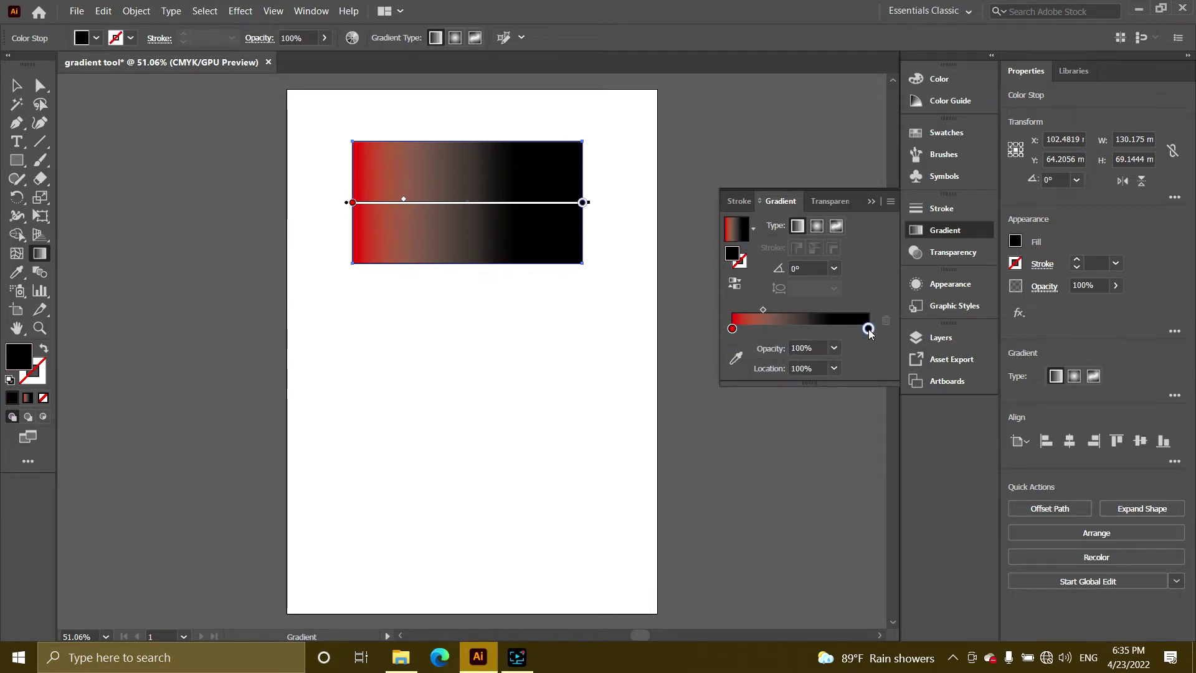
{"action": "double_click", "coordinate": [868, 329]}
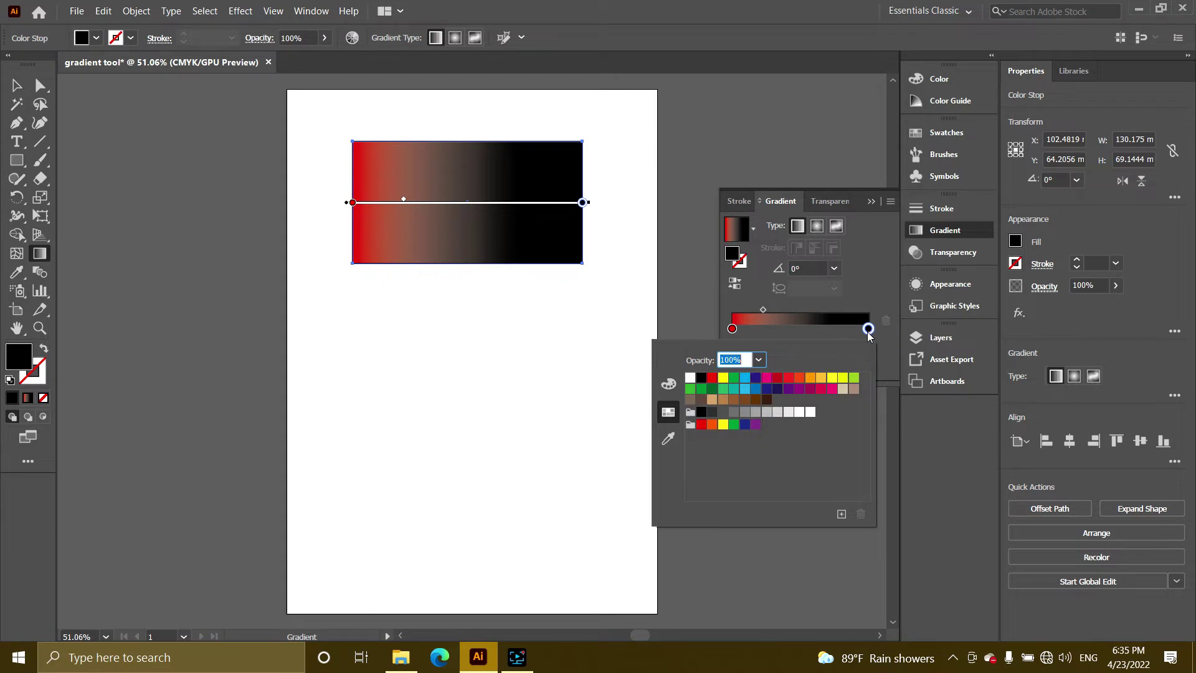
{"action": "left_click", "coordinate": [723, 378]}
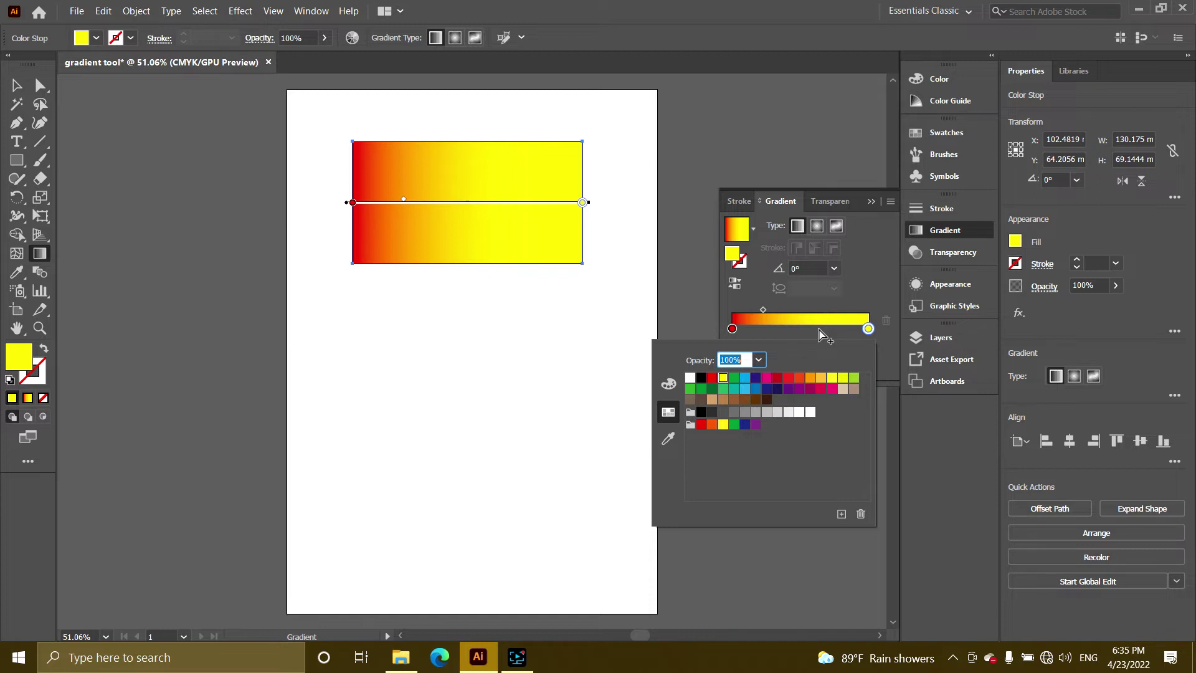
- Move the gradient's midpoint to about 46% and set the gradient angle to 90°
{"action": "left_click", "coordinate": [764, 310]}
{"action": "left_click_drag", "start_coordinate": [763, 310], "coordinate": [796, 308]}
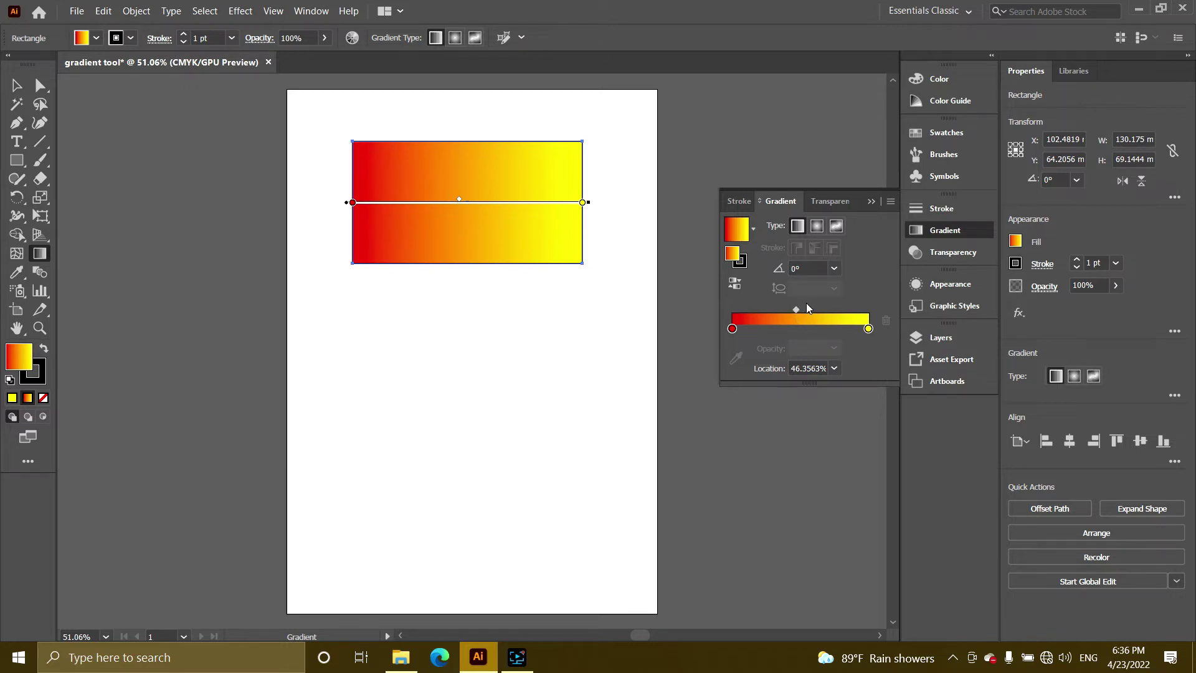
{"action": "left_click", "coordinate": [832, 269]}
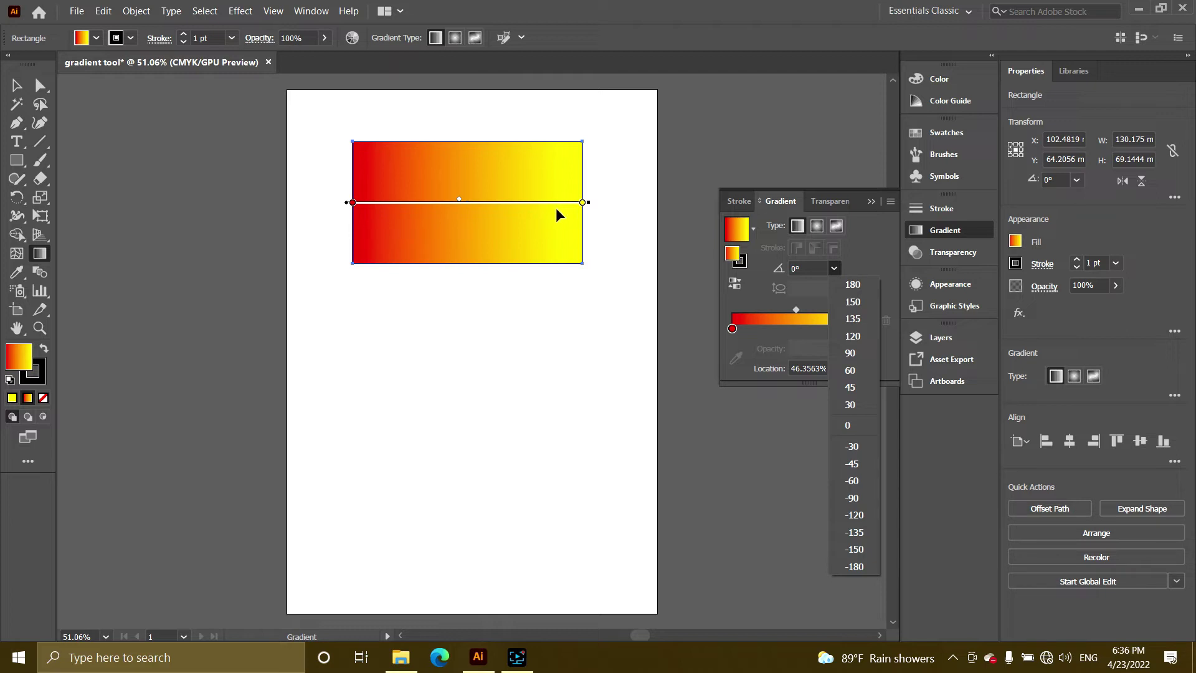
{"action": "left_click", "coordinate": [833, 268]}
{"action": "left_click", "coordinate": [833, 269]}
{"action": "left_click", "coordinate": [850, 354]}
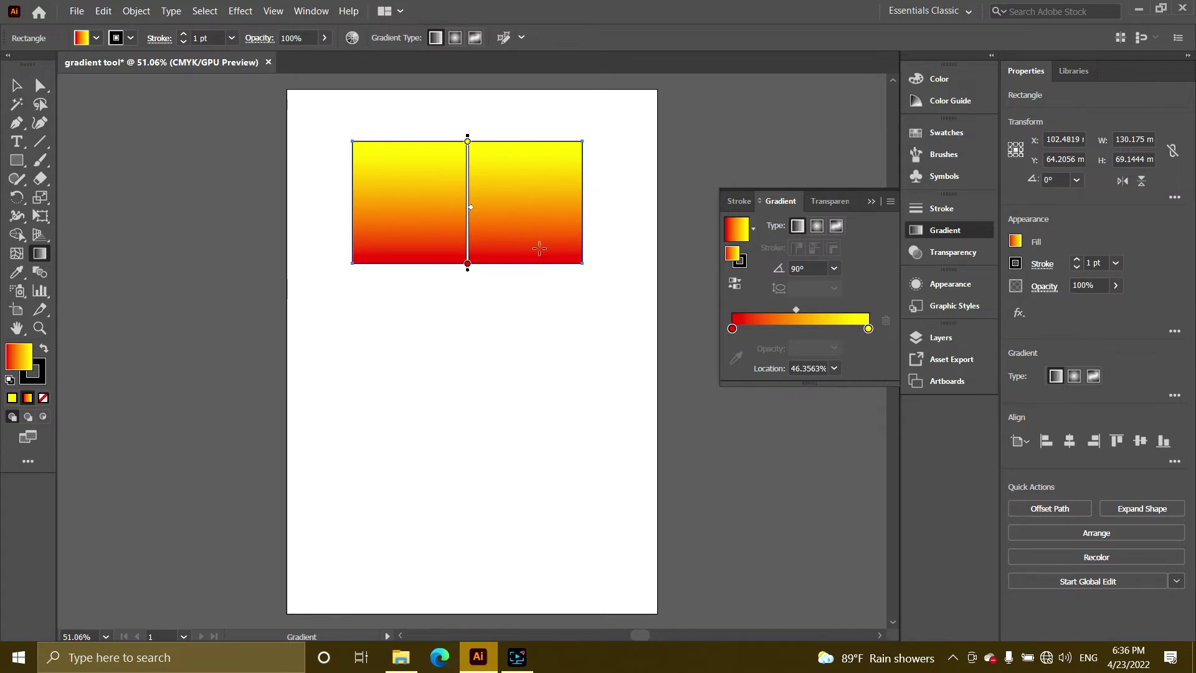
- Reverse the gradient so that it runs from yellow to red
{"action": "left_click", "coordinate": [733, 285]}
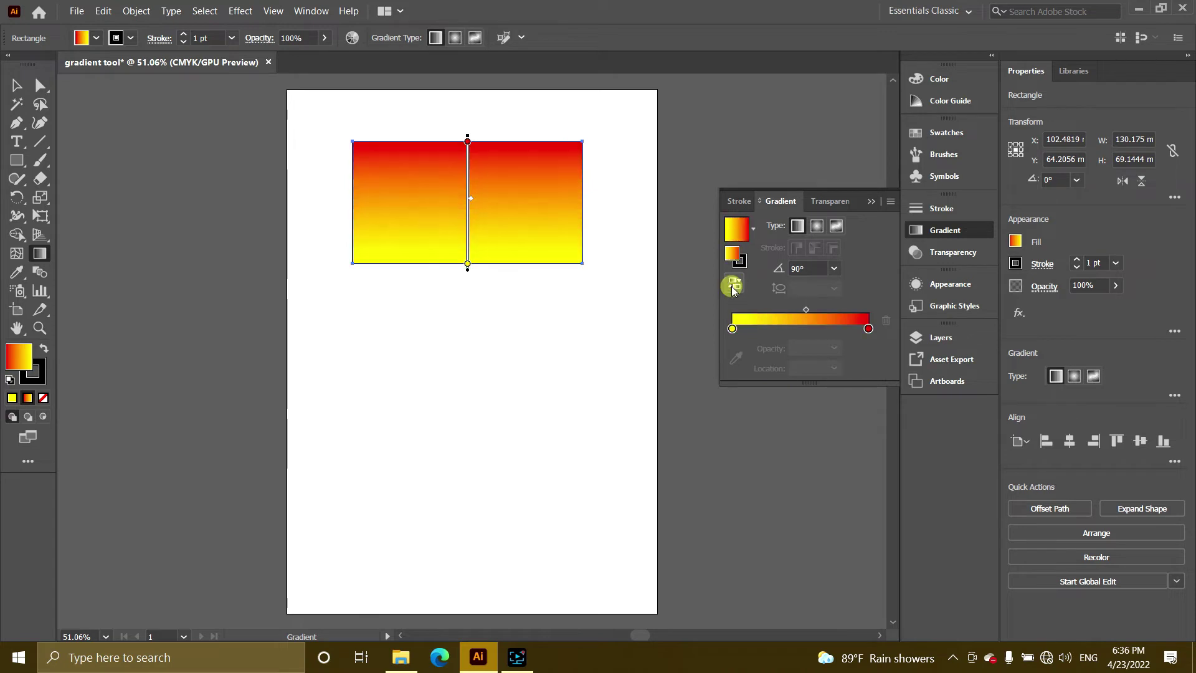
{"action": "left_click", "coordinate": [733, 285]}
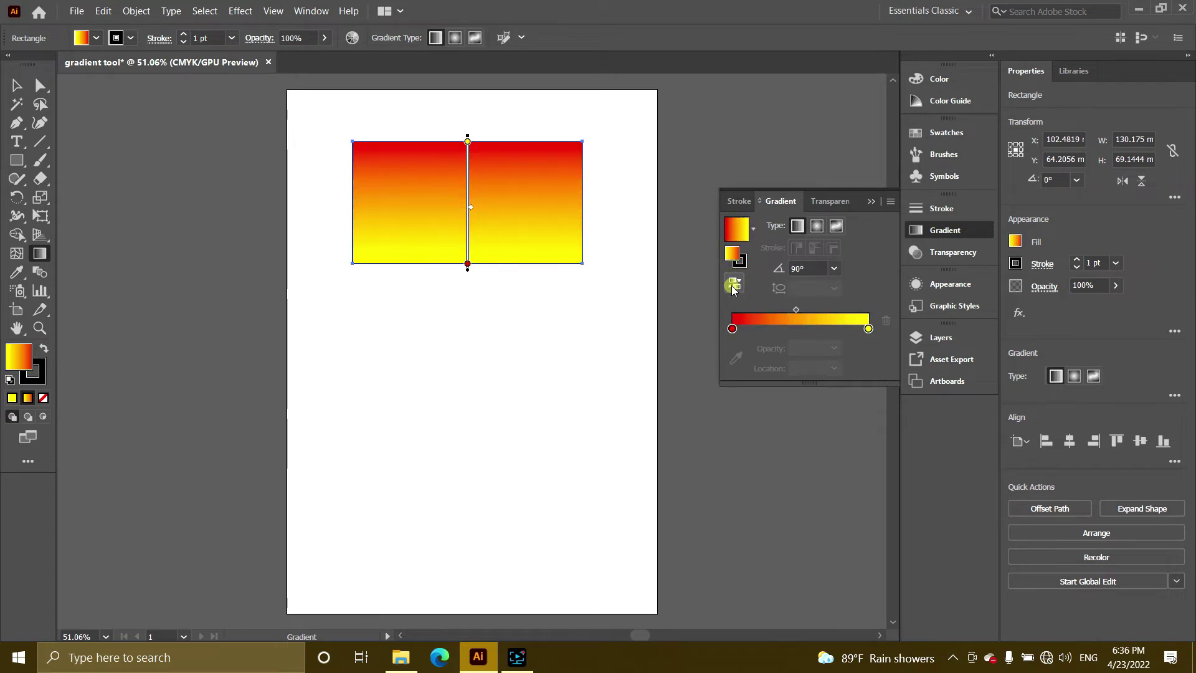
{"action": "left_click", "coordinate": [733, 285]}
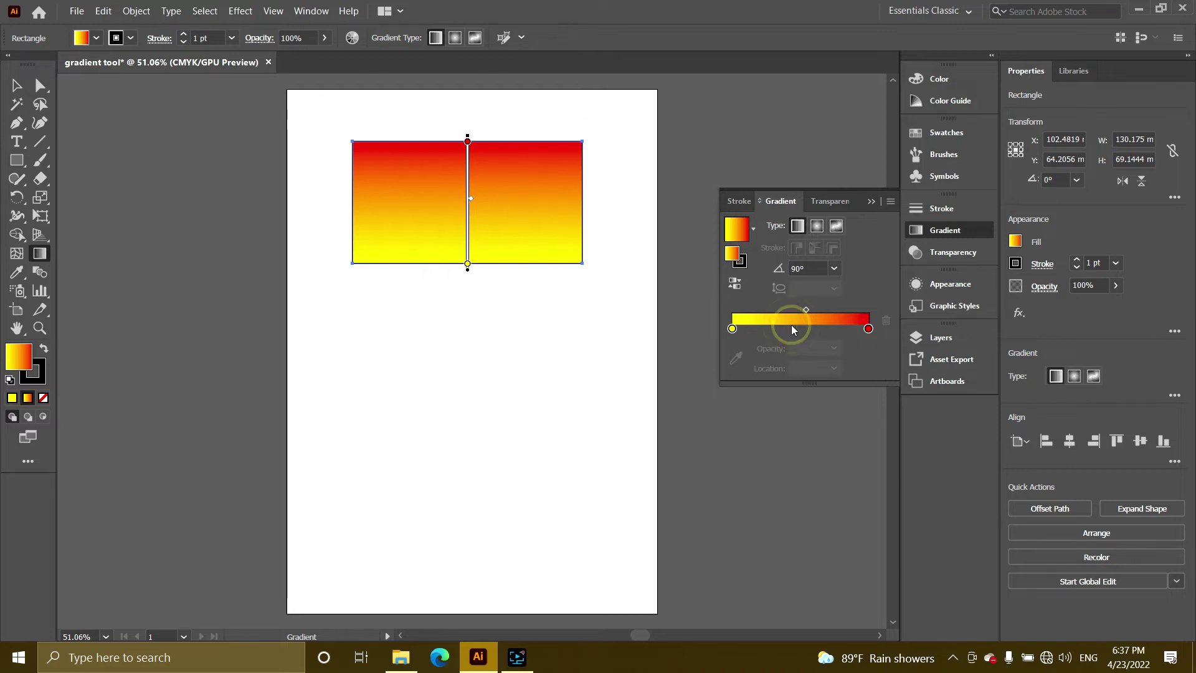
- Add a green color stop between the yellow and red stops and position it at about 44%
{"action": "left_click", "coordinate": [792, 329]}
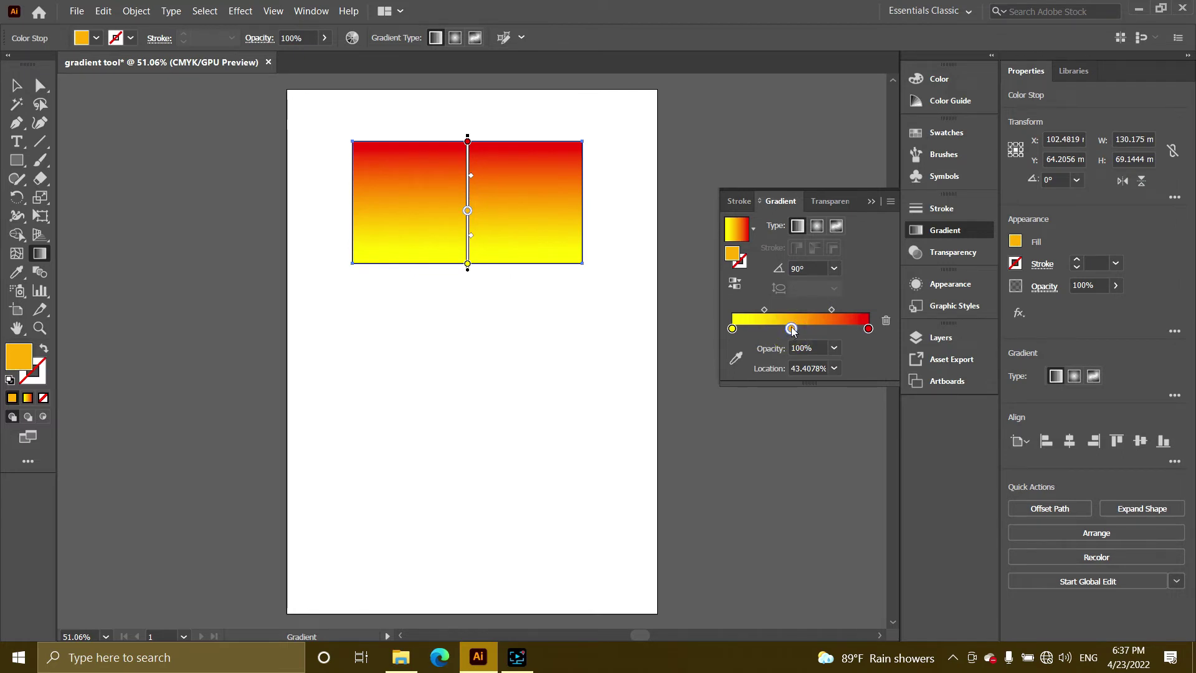
{"action": "left_click_drag", "start_coordinate": [792, 329], "coordinate": [798, 329]}
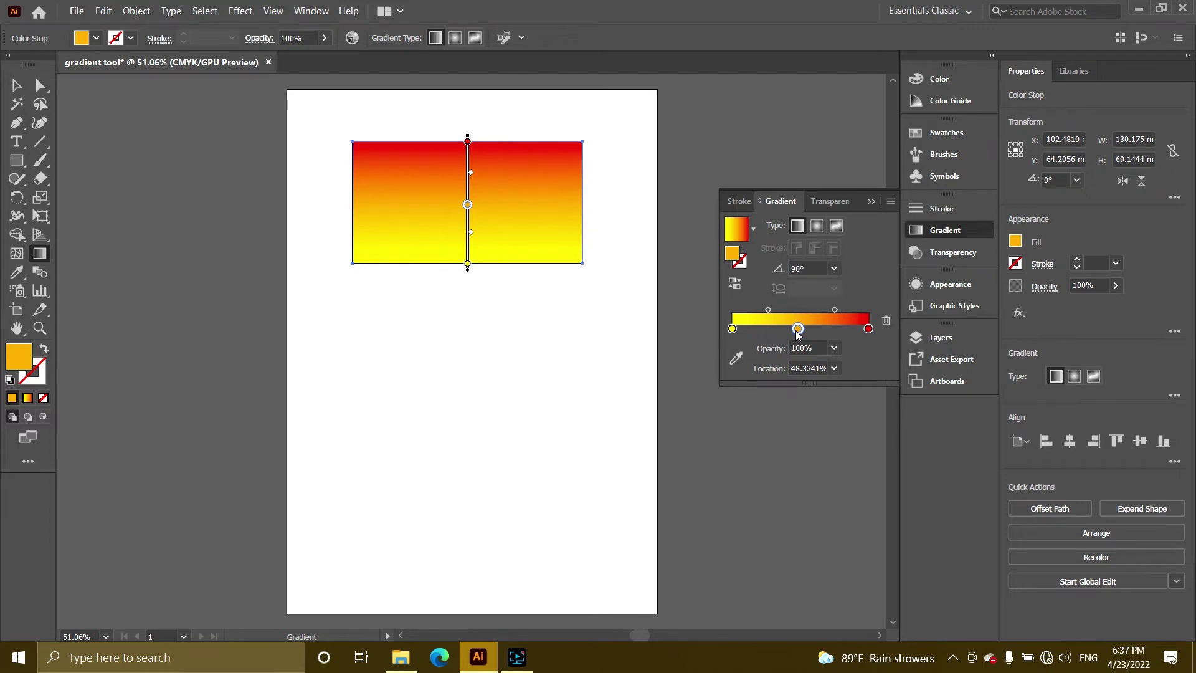
{"action": "double_click", "coordinate": [797, 330]}
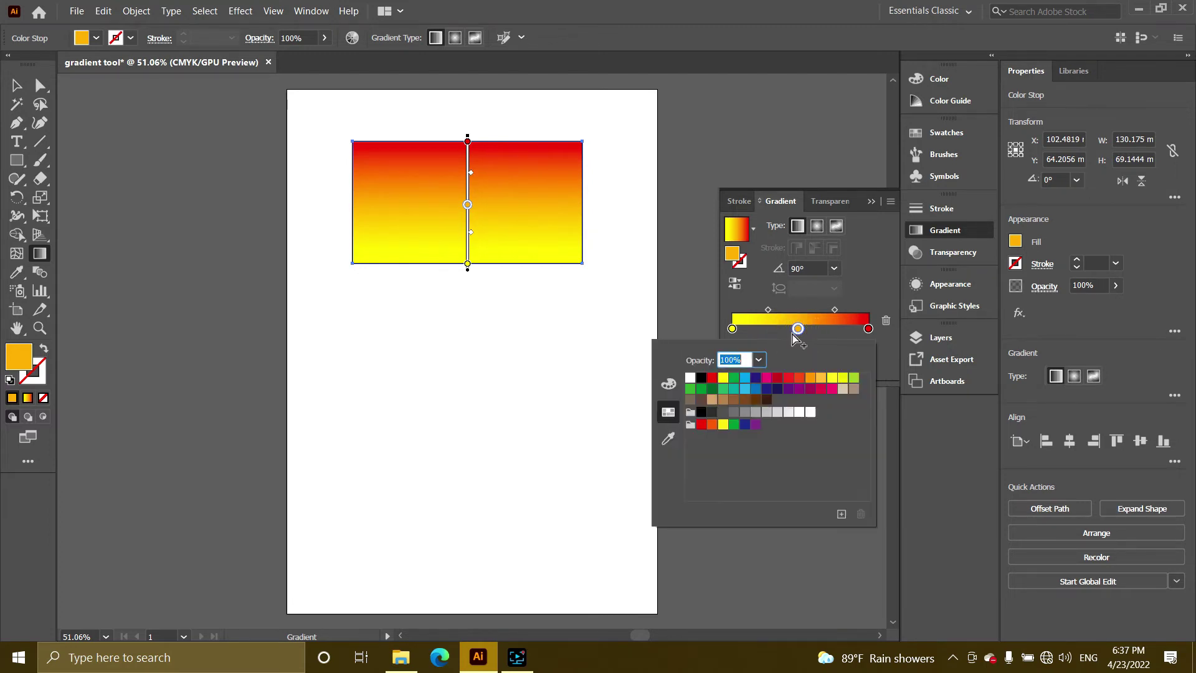
{"action": "left_click", "coordinate": [733, 377]}
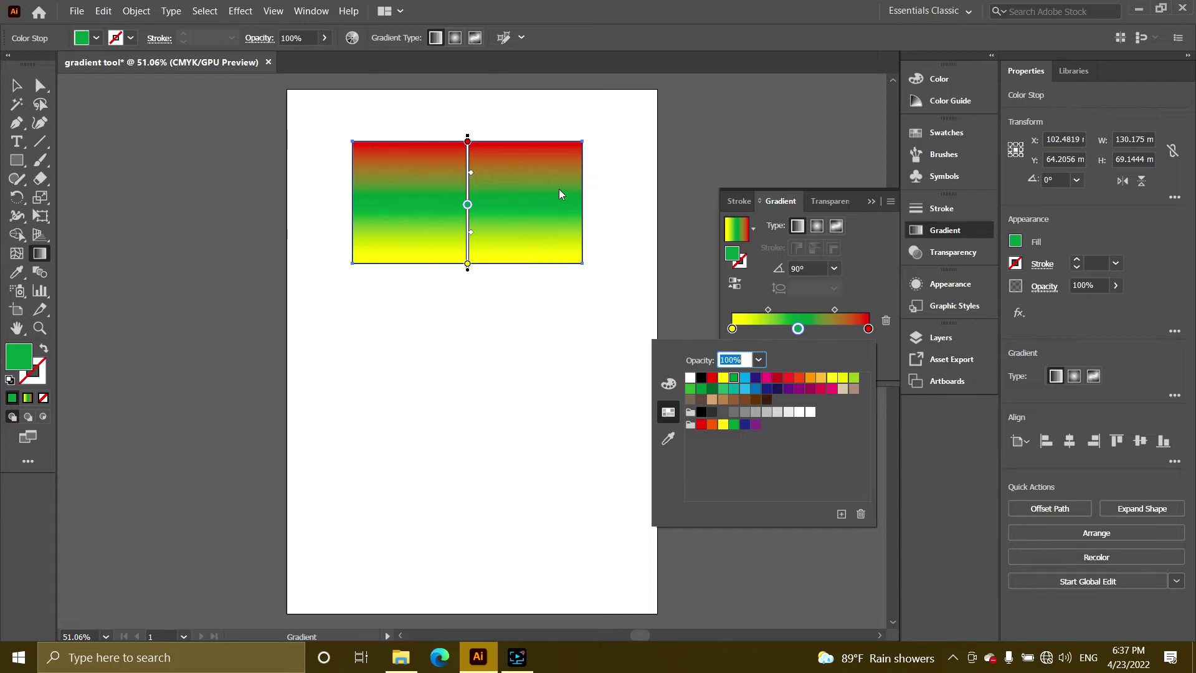
{"action": "left_click", "coordinate": [797, 328]}
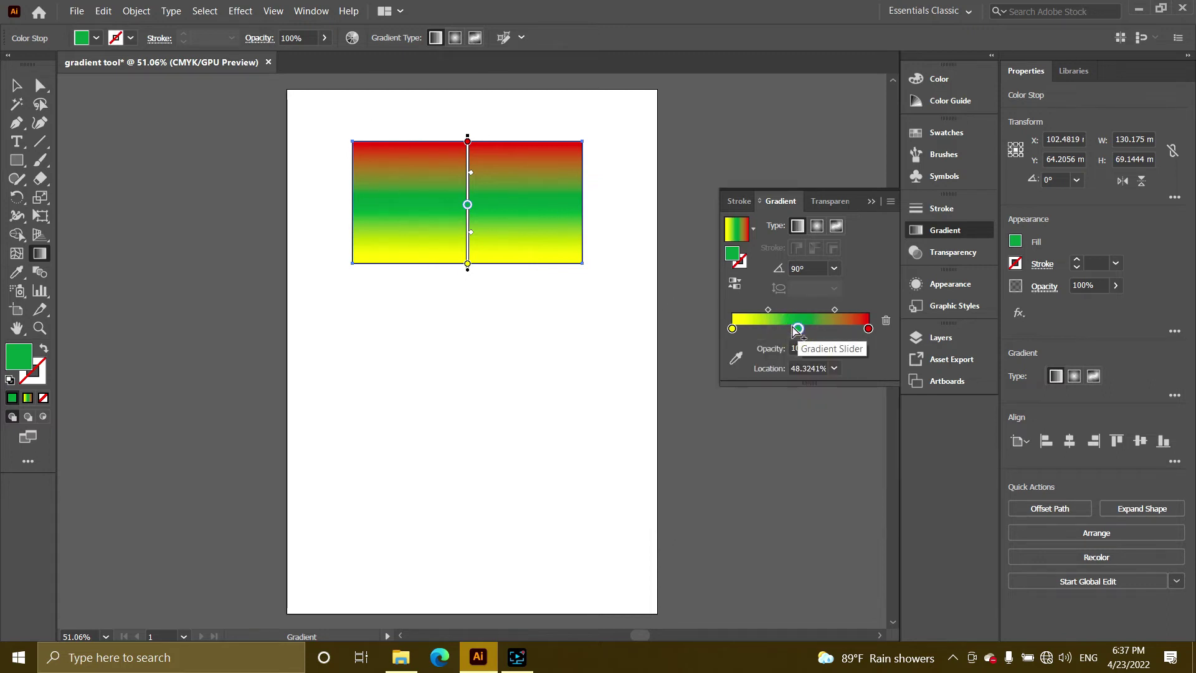
{"action": "left_click_drag", "start_coordinate": [797, 329], "coordinate": [792, 328]}
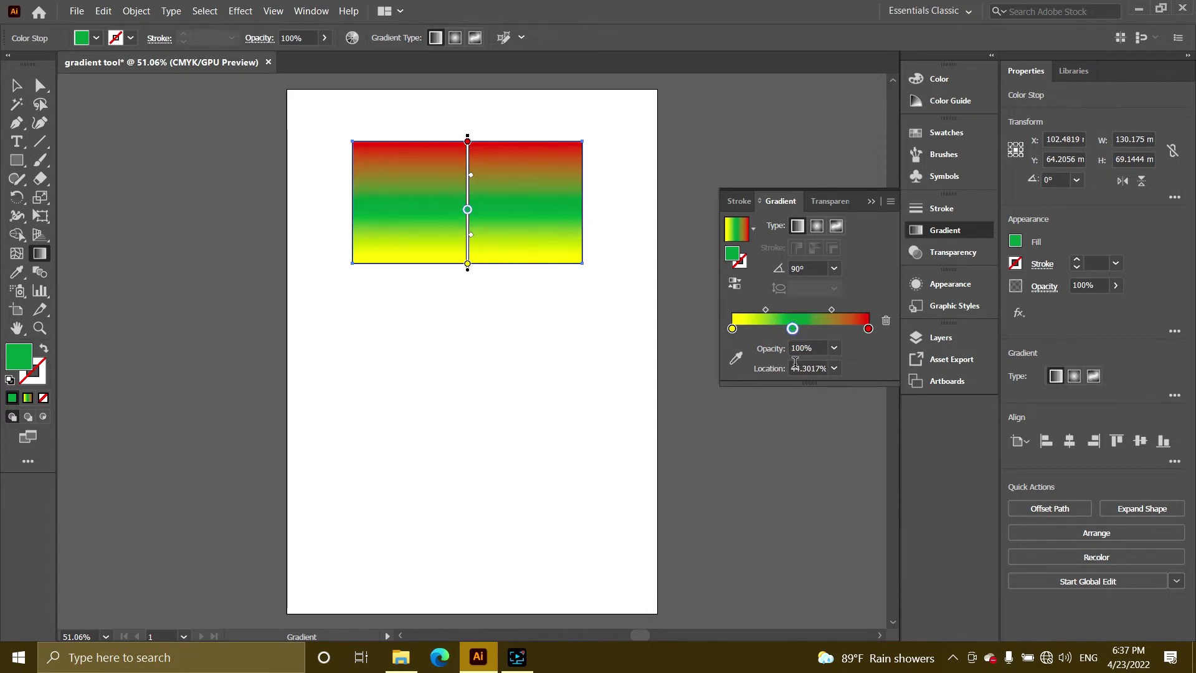
- Try opacities of 90% and 70% on the green color stop, and set it back to 100%
{"action": "left_click", "coordinate": [834, 348]}
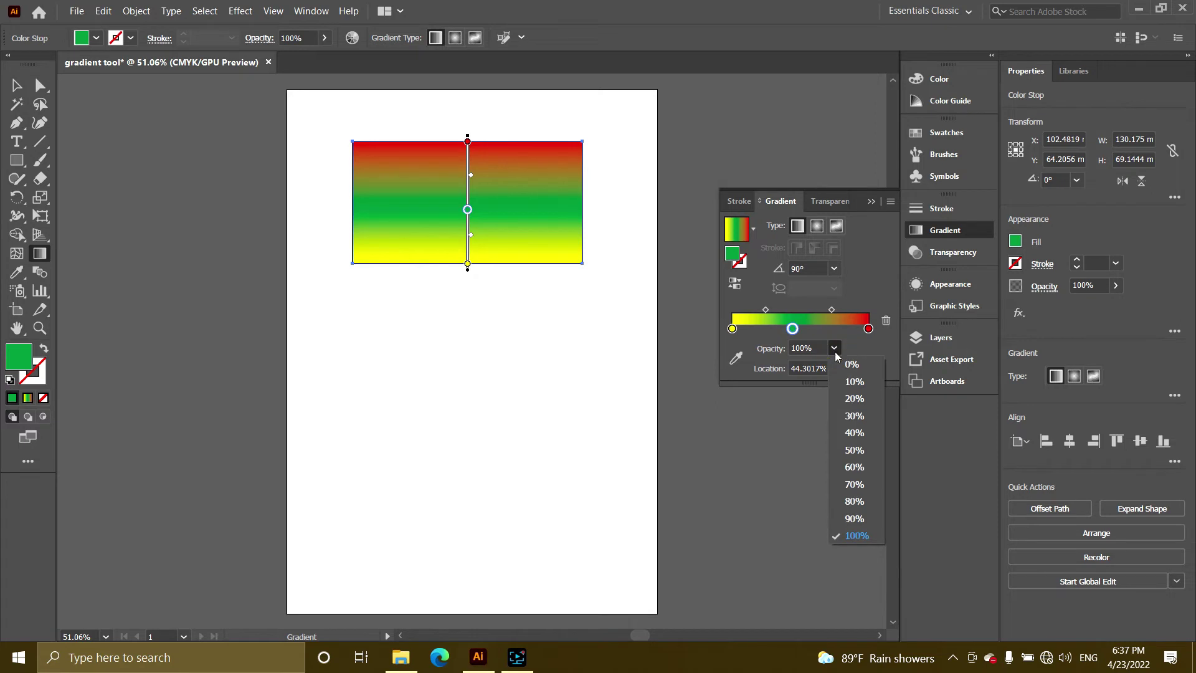
{"action": "left_click", "coordinate": [792, 331]}
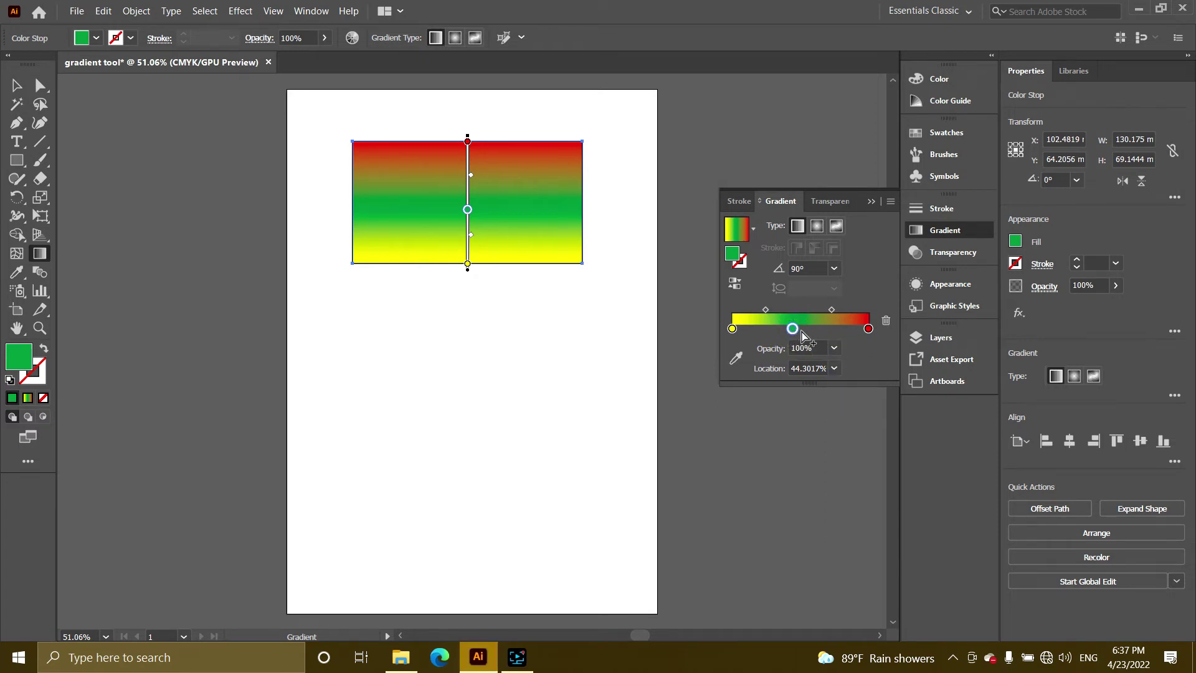
{"action": "left_click", "coordinate": [833, 347]}
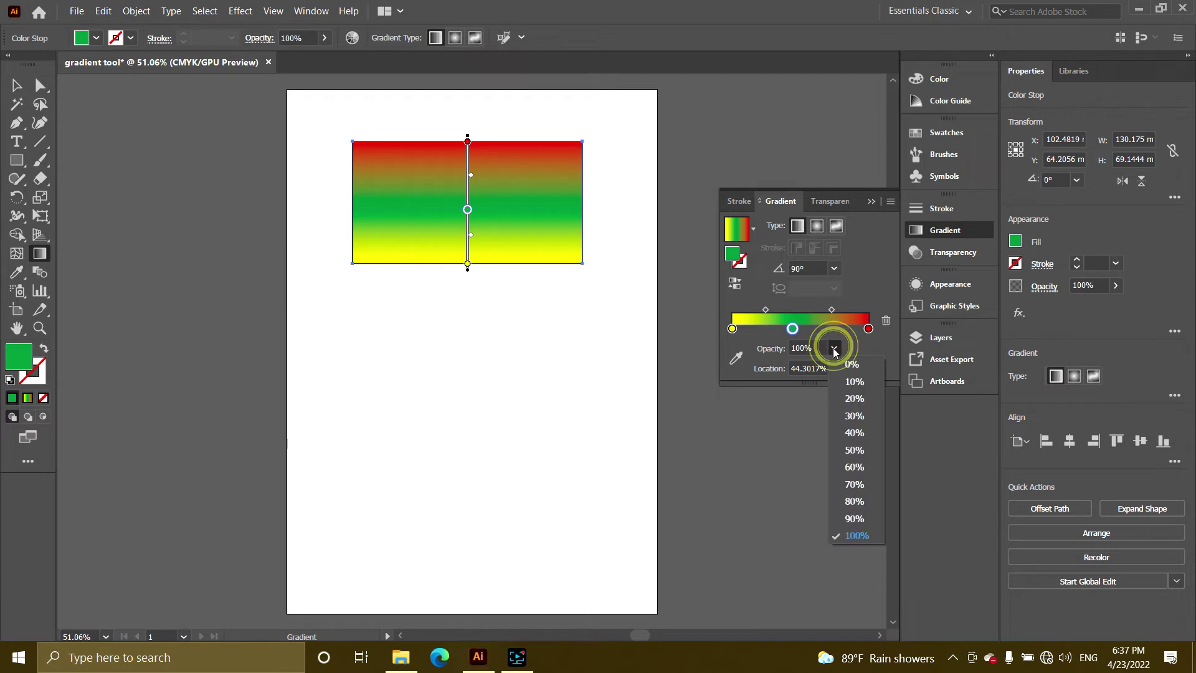
{"action": "left_click", "coordinate": [855, 518]}
{"action": "left_click", "coordinate": [835, 348]}
{"action": "left_click", "coordinate": [855, 481]}
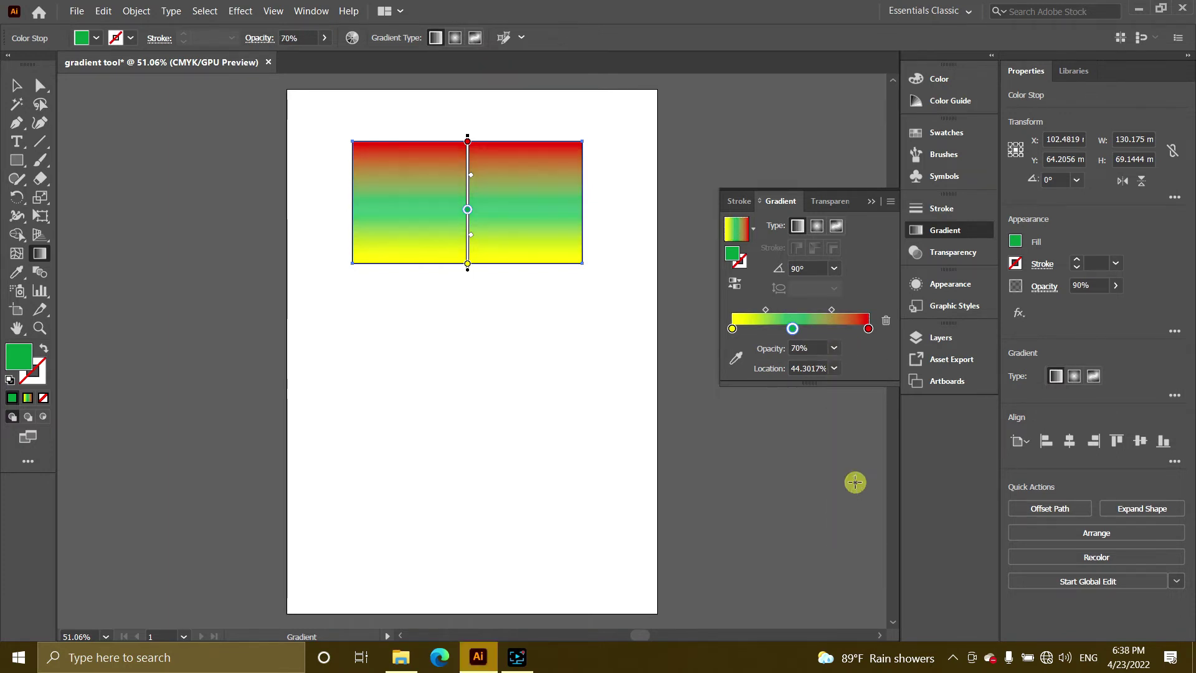
{"action": "left_click", "coordinate": [834, 347]}
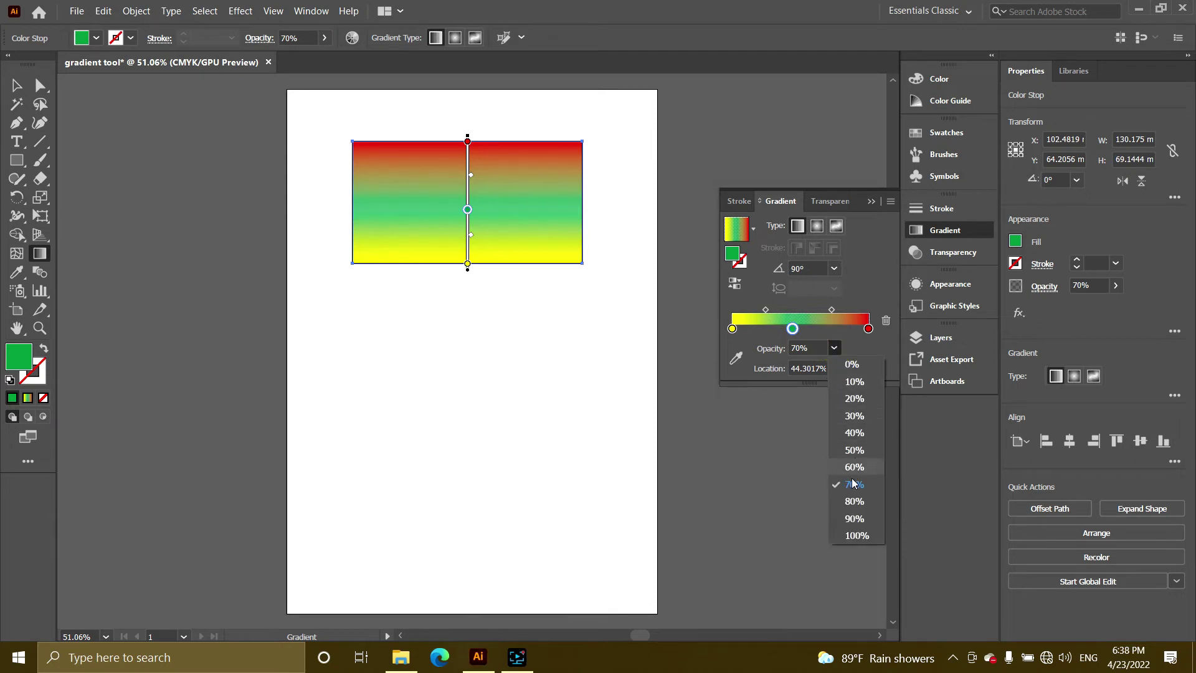
{"action": "left_click", "coordinate": [856, 533]}
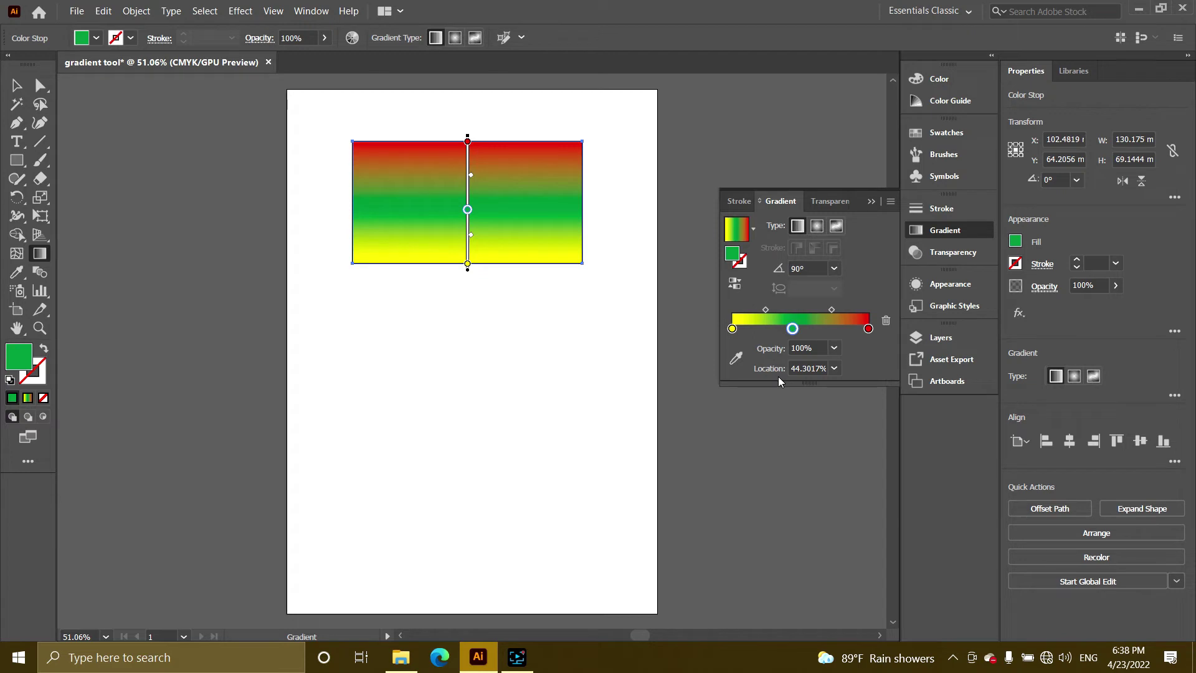
- Try the green color stop at the 60% and 20% locations, and finally set its location to 100%
{"action": "left_click", "coordinate": [834, 368]}
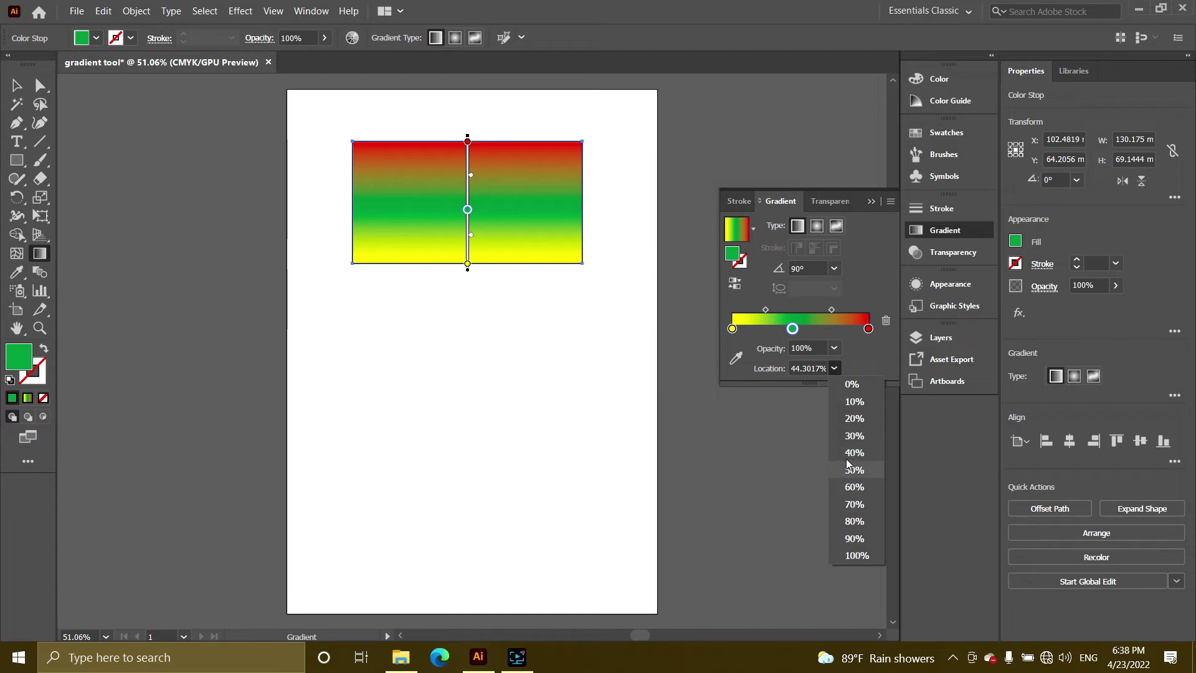
{"action": "left_click", "coordinate": [856, 489]}
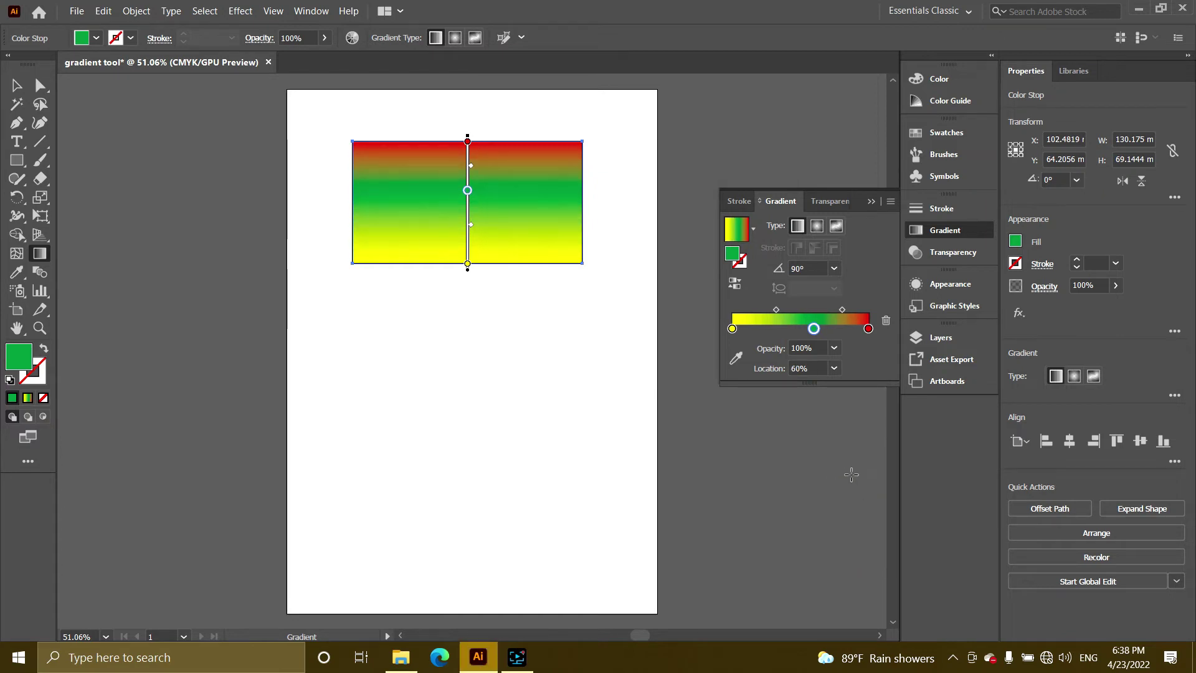
{"action": "left_click", "coordinate": [833, 368]}
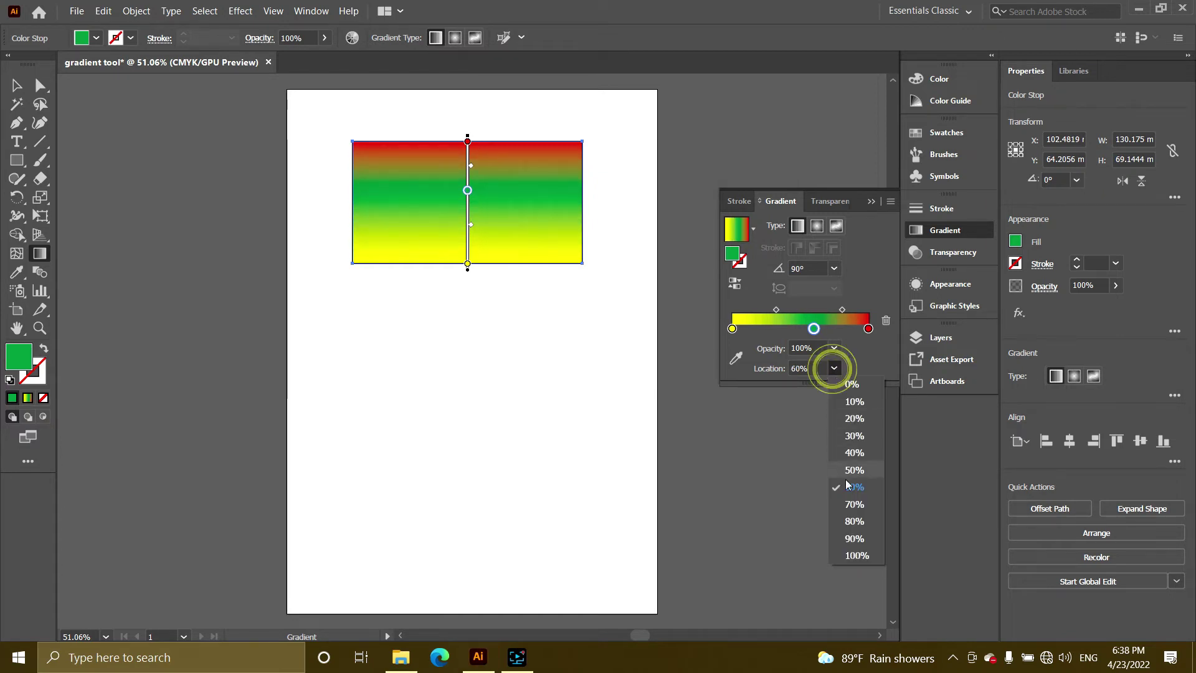
{"action": "left_click", "coordinate": [853, 417]}
{"action": "left_click", "coordinate": [833, 369]}
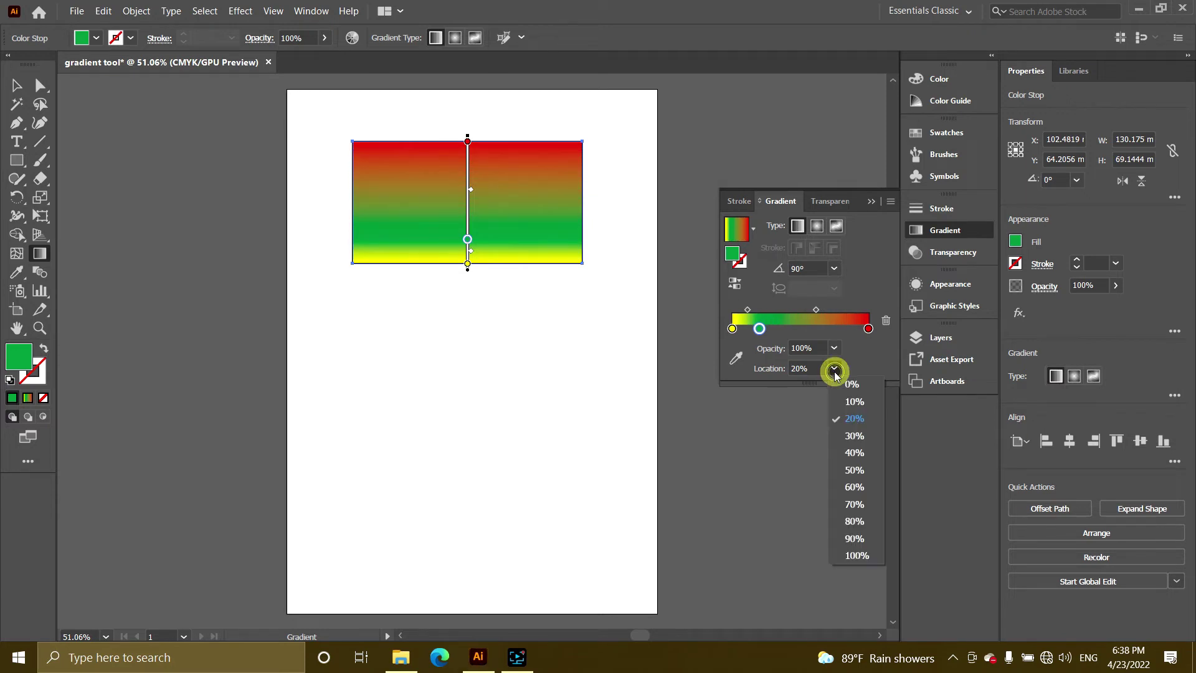
{"action": "left_click", "coordinate": [855, 555]}
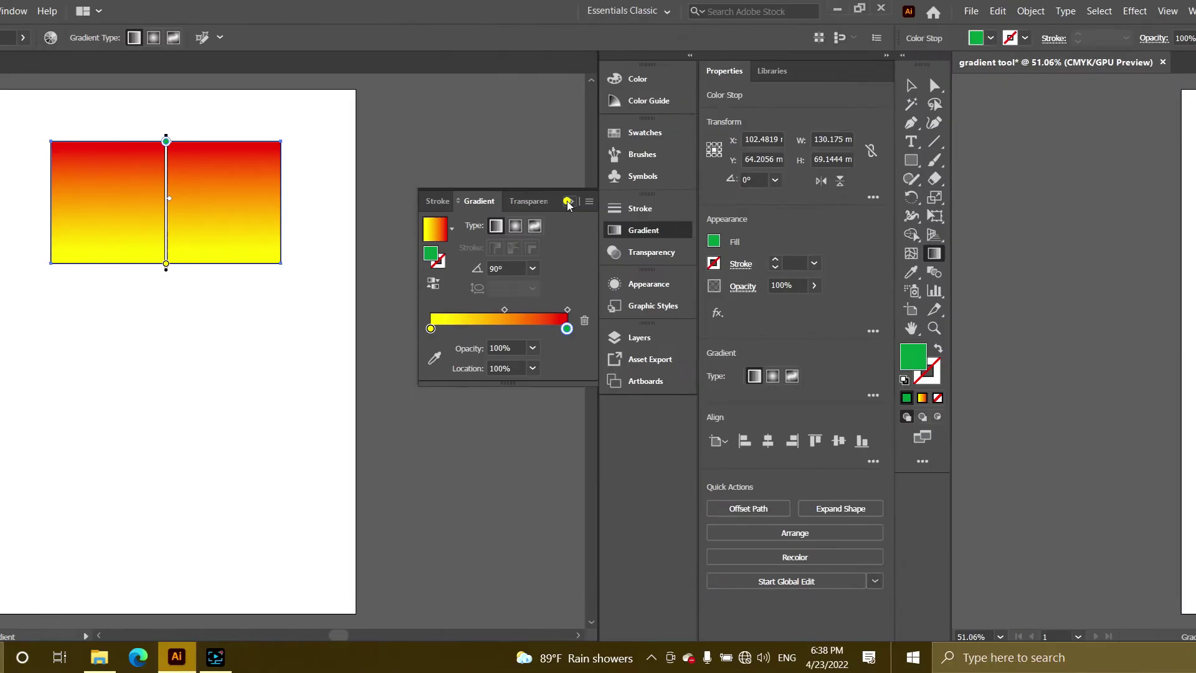
{"action": "left_click", "coordinate": [870, 201]}
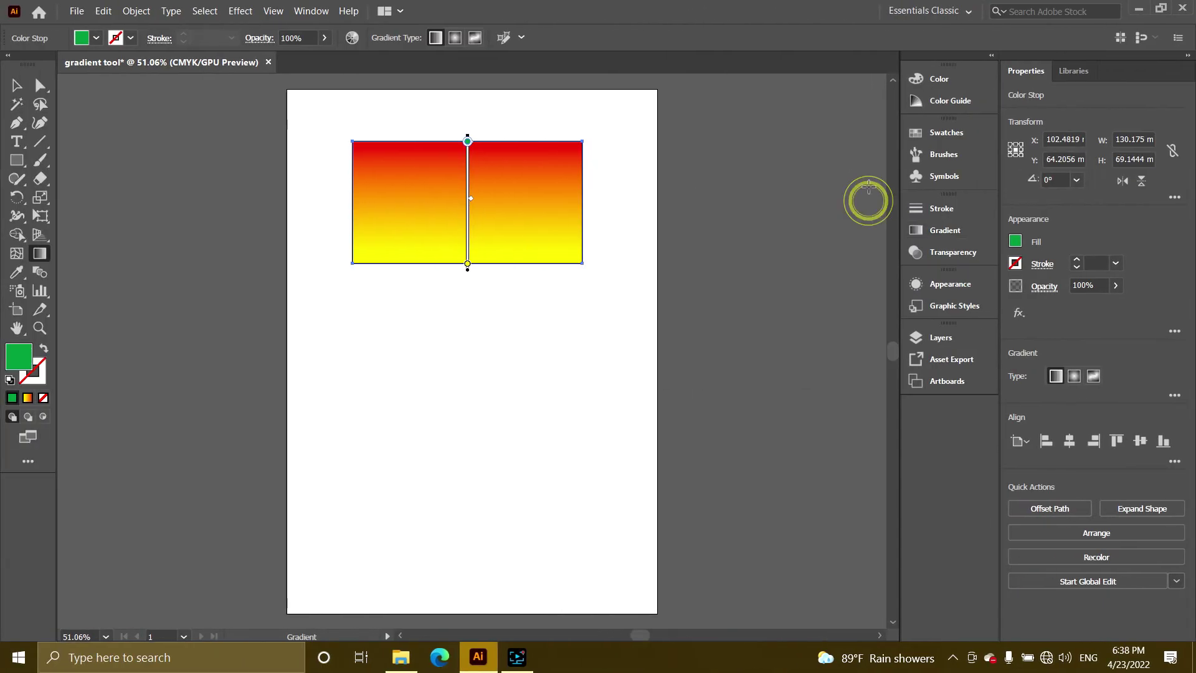
- Draw a rectangle of about 130 × 74 mm below the first one and change its fill to a radial gradient
{"action": "right_click", "coordinate": [17, 160]}
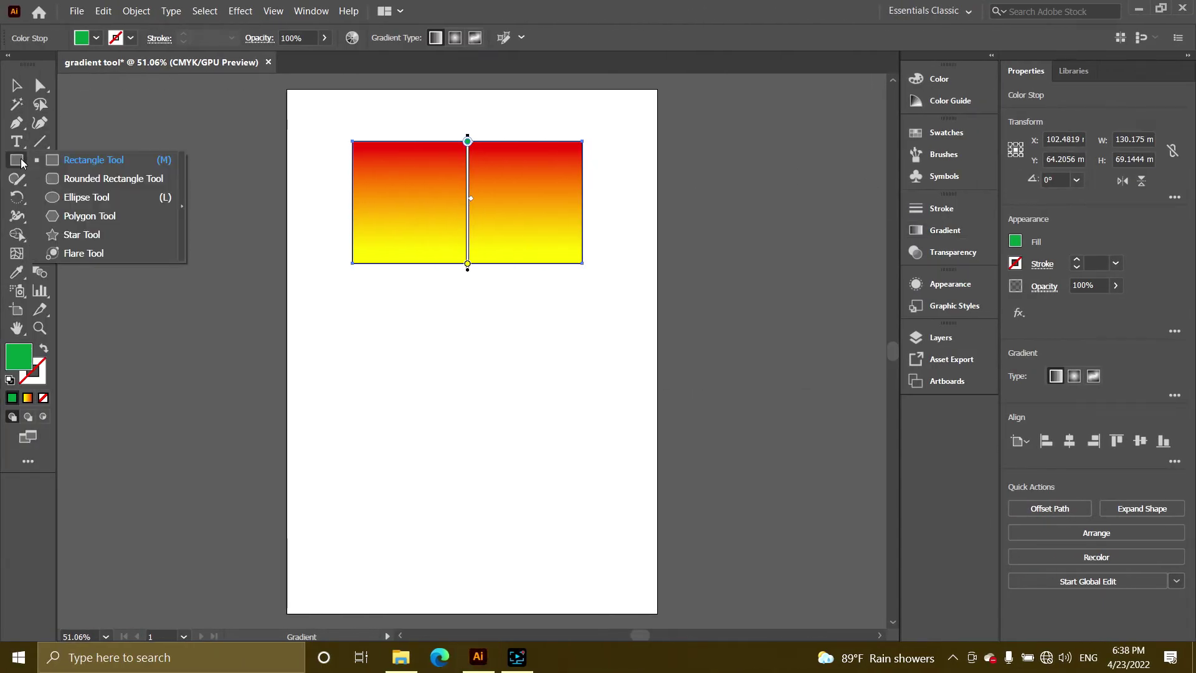
{"action": "left_click", "coordinate": [78, 161]}
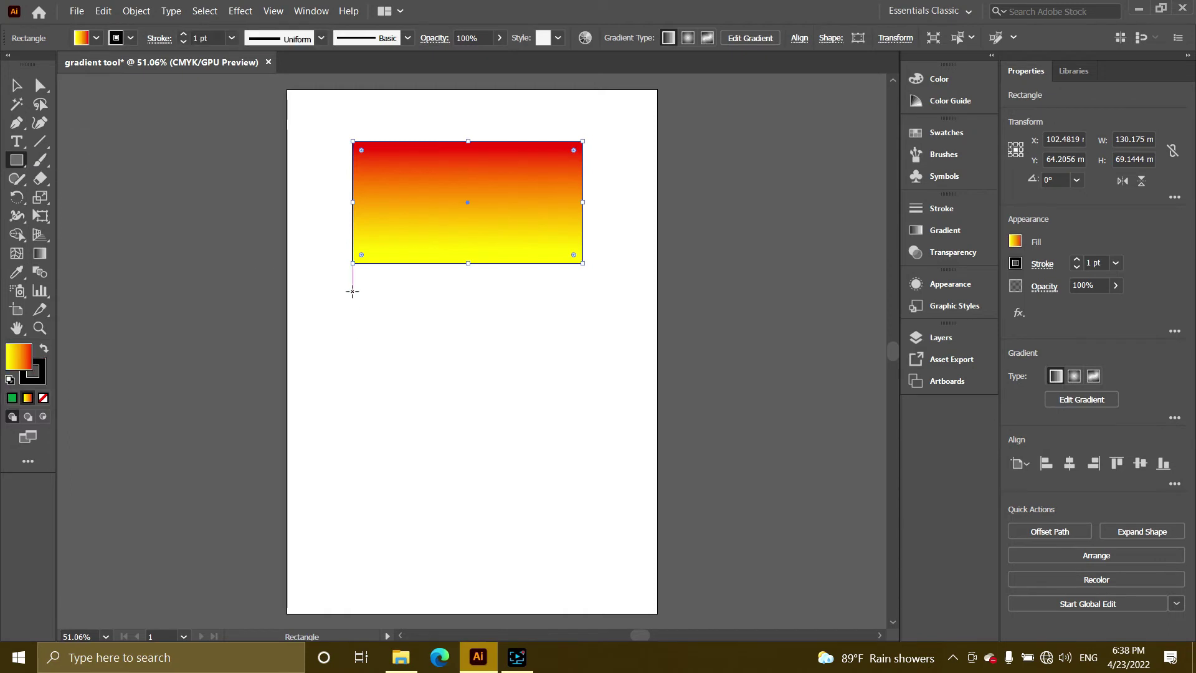
{"action": "left_click_drag", "start_coordinate": [352, 288], "coordinate": [582, 419]}
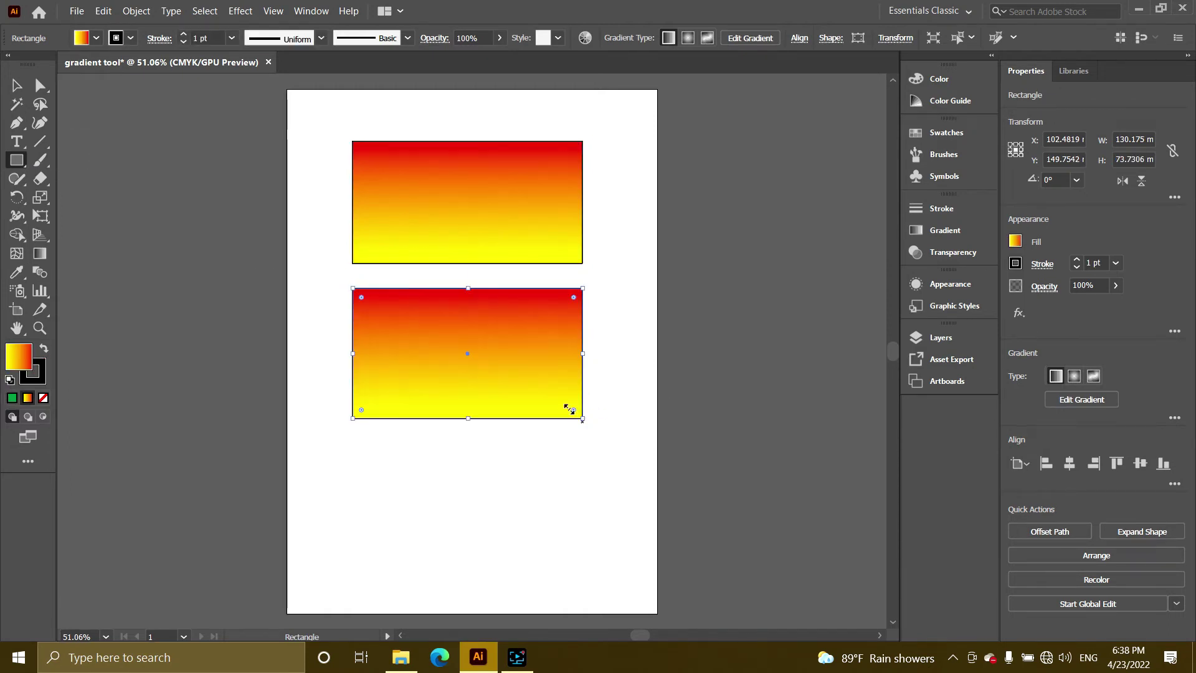
{"action": "left_click", "coordinate": [40, 257]}
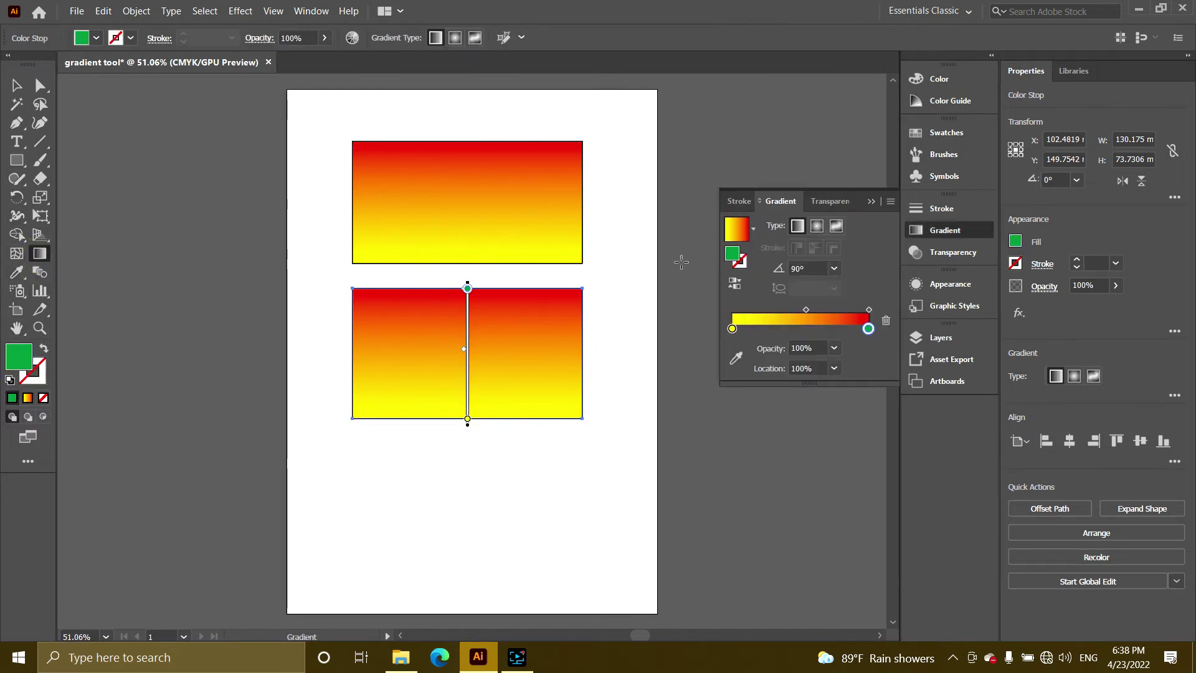
{"action": "left_click", "coordinate": [818, 227]}
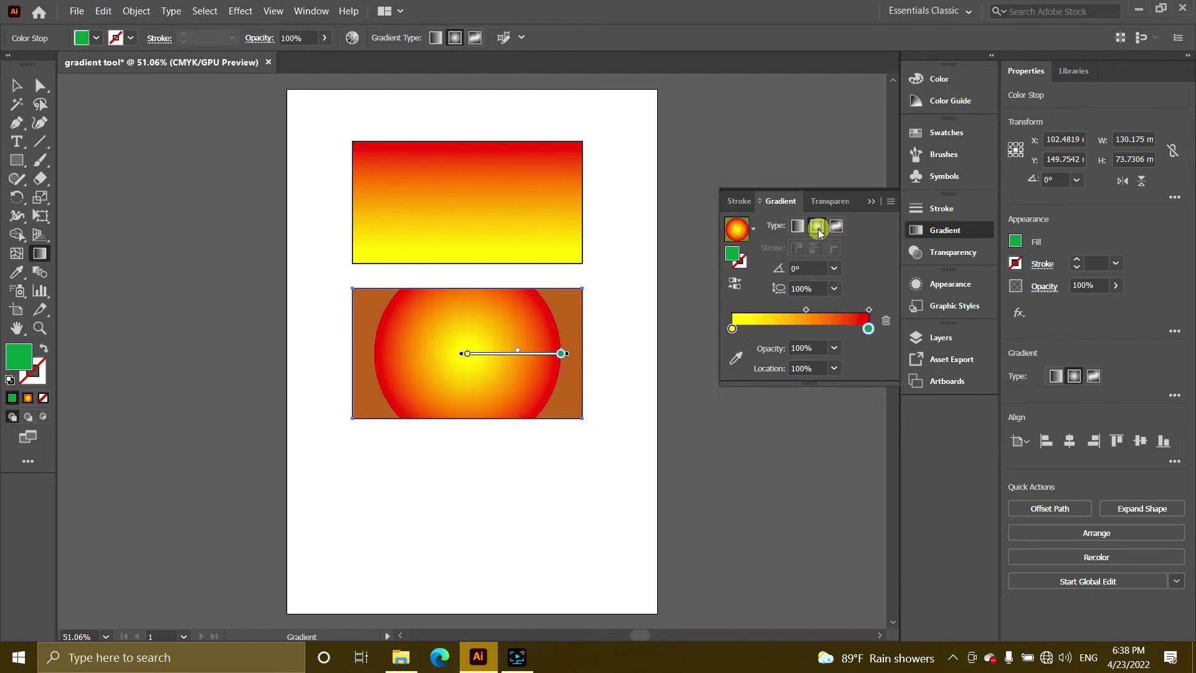
{"action": "mouse_move", "coordinate": [499, 353]}
- Remove the green color stop from the second rectangle's radial gradient and set the gradient angle to 45°
{"action": "left_click_drag", "start_coordinate": [866, 330], "coordinate": [795, 331]}
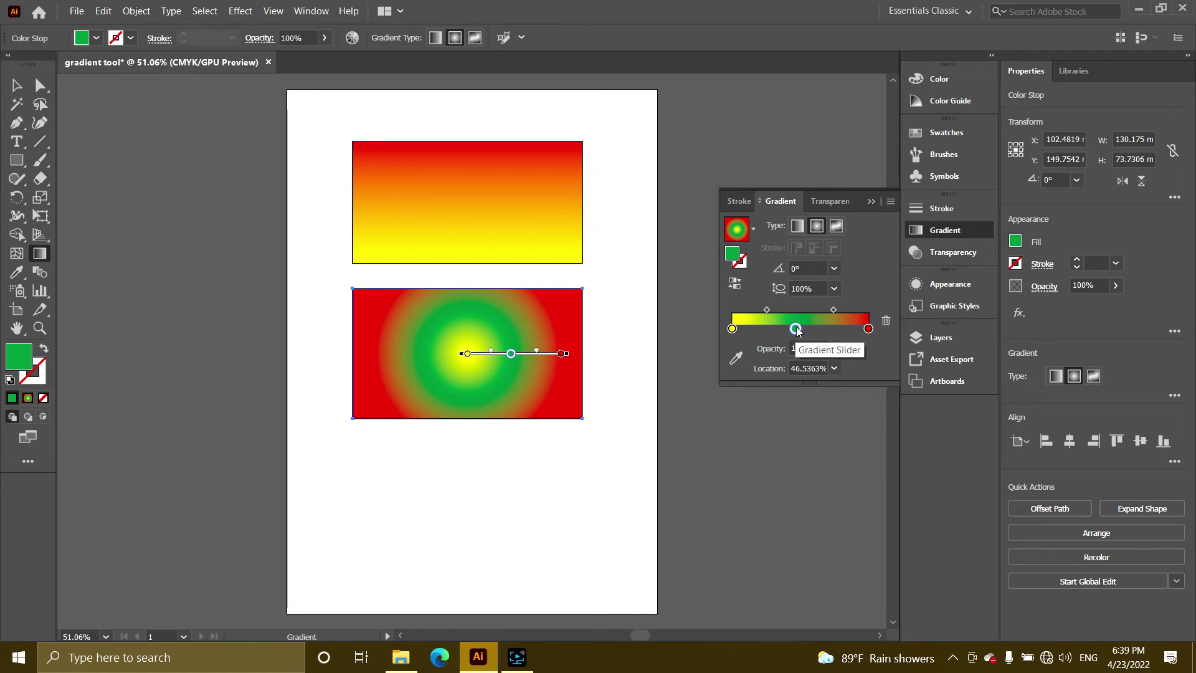
{"action": "left_click_drag", "start_coordinate": [795, 327], "coordinate": [797, 364]}
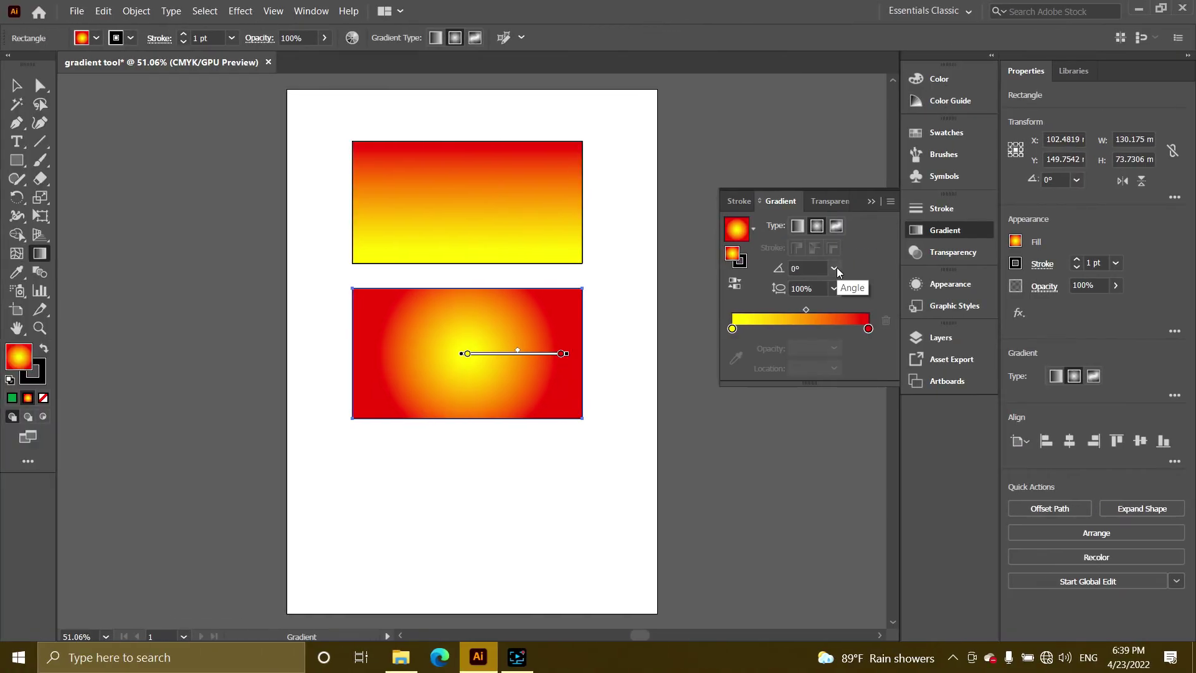
{"action": "left_click", "coordinate": [835, 267]}
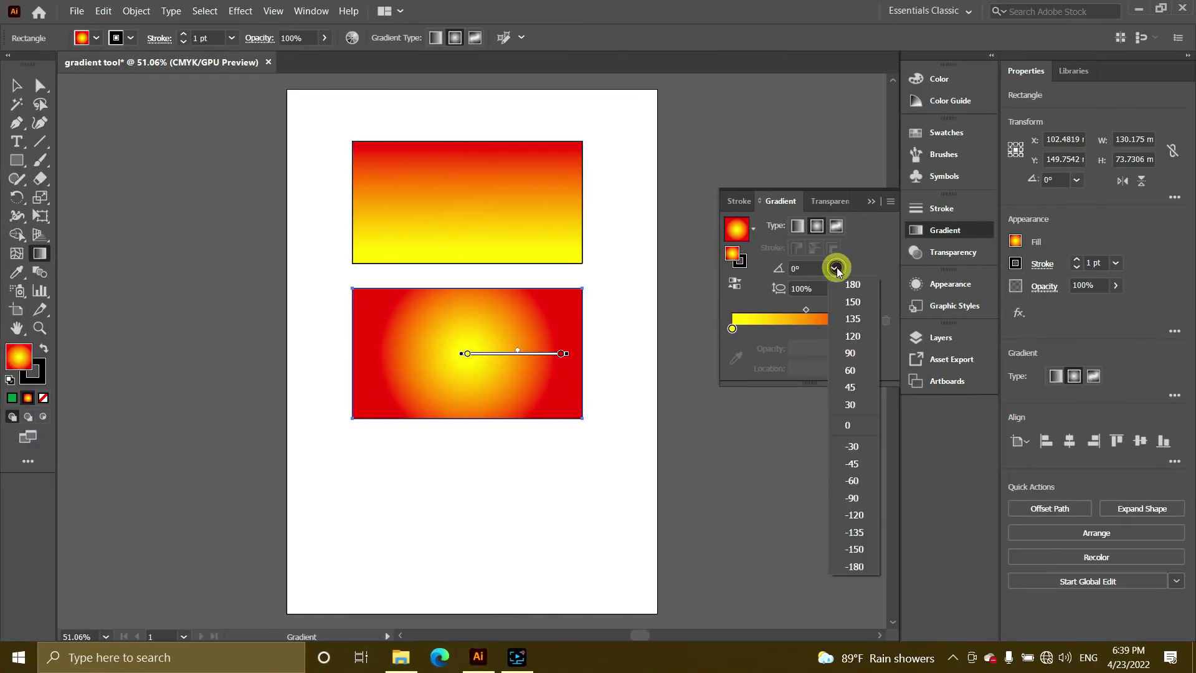
{"action": "left_click", "coordinate": [851, 386]}
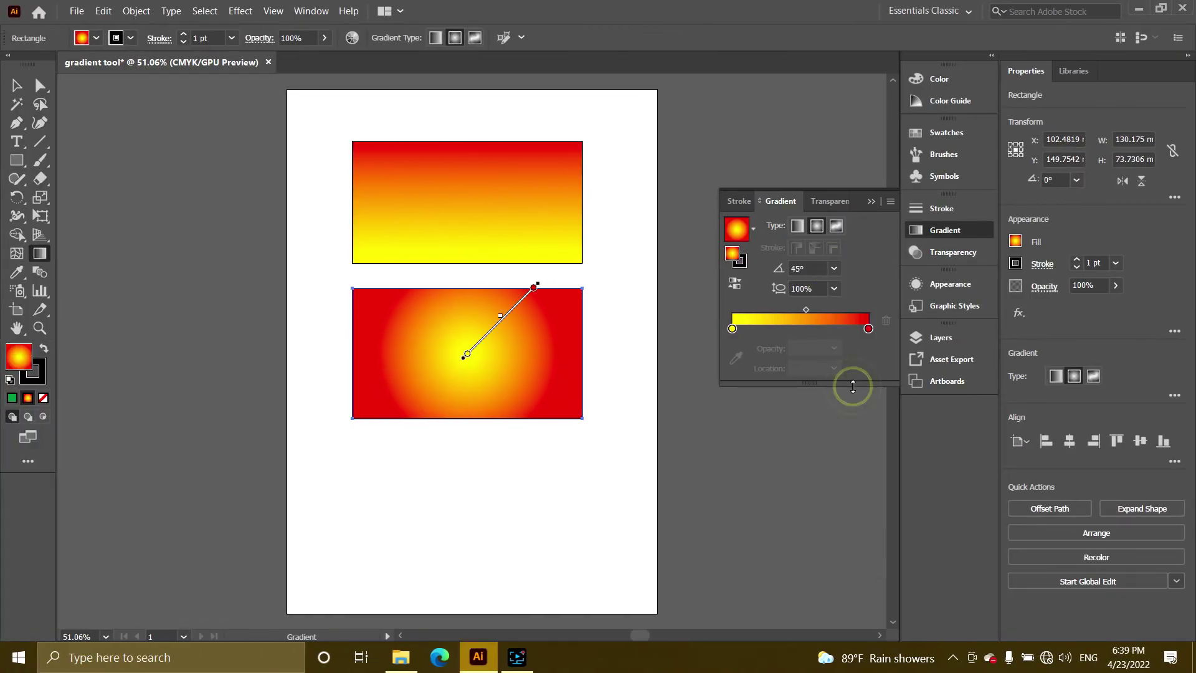
- Try aspect ratios of 80%, 20% and 200% on the second rectangle's radial gradient, and return it to 100%
{"action": "left_click", "coordinate": [834, 288]}
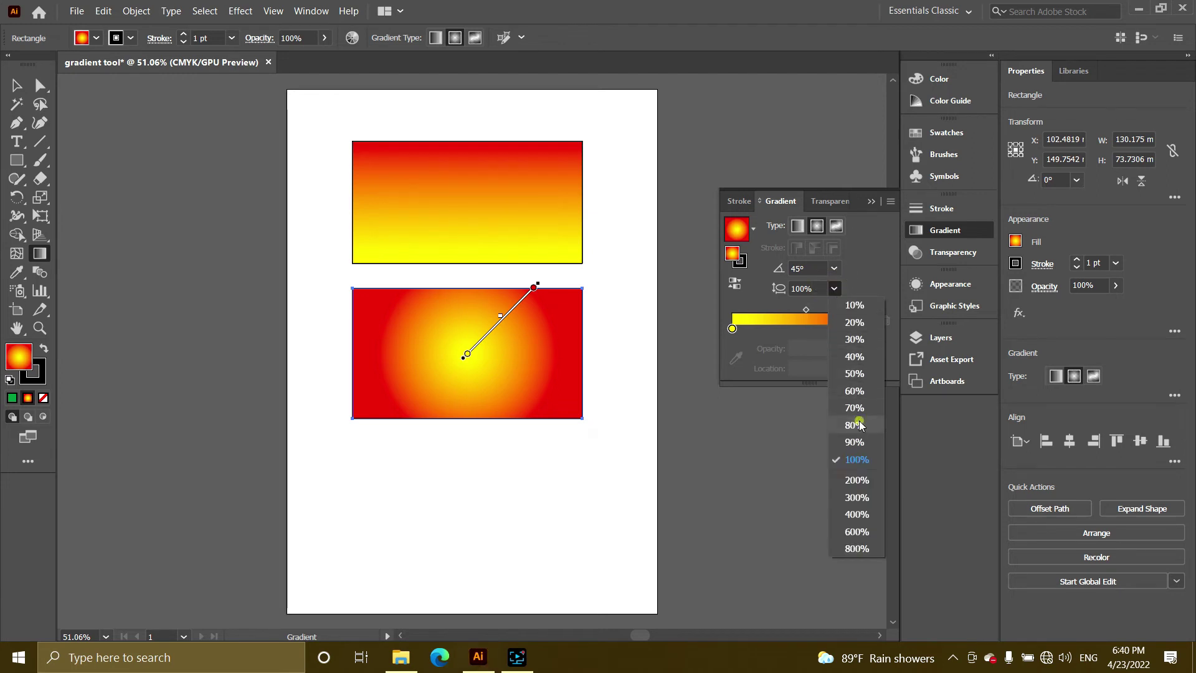
{"action": "left_click", "coordinate": [859, 425]}
{"action": "left_click", "coordinate": [834, 290]}
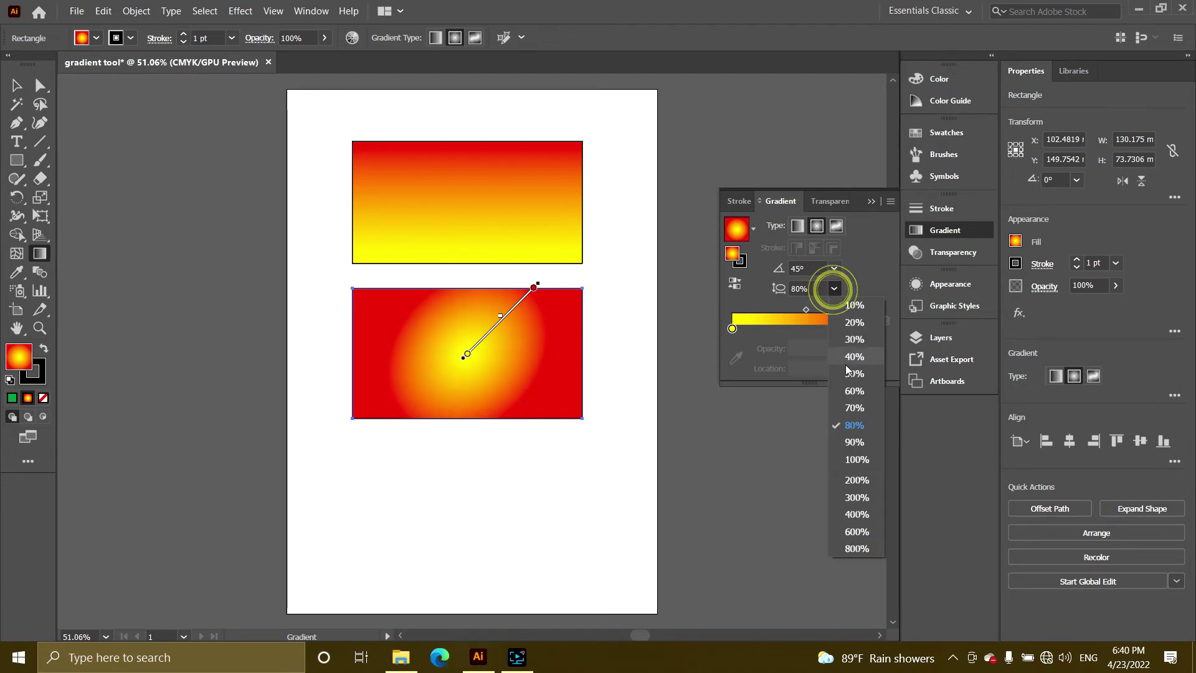
{"action": "left_click", "coordinate": [854, 326]}
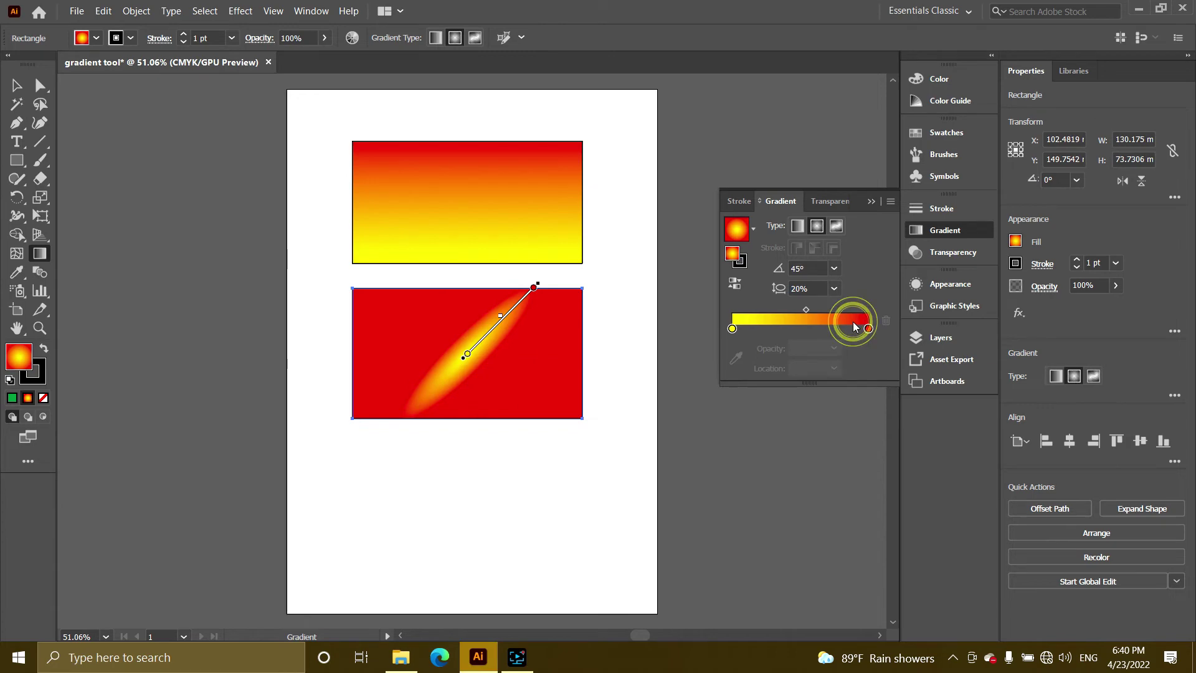
{"action": "left_click", "coordinate": [834, 288]}
{"action": "left_click", "coordinate": [857, 478]}
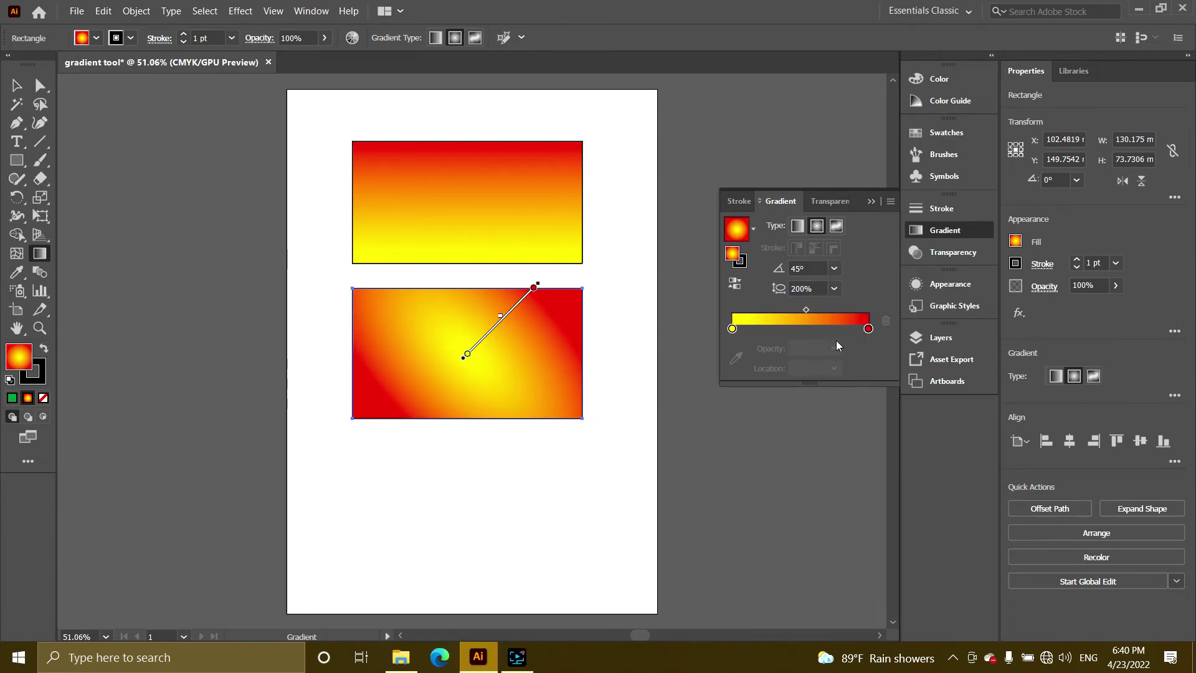
{"action": "left_click", "coordinate": [837, 289]}
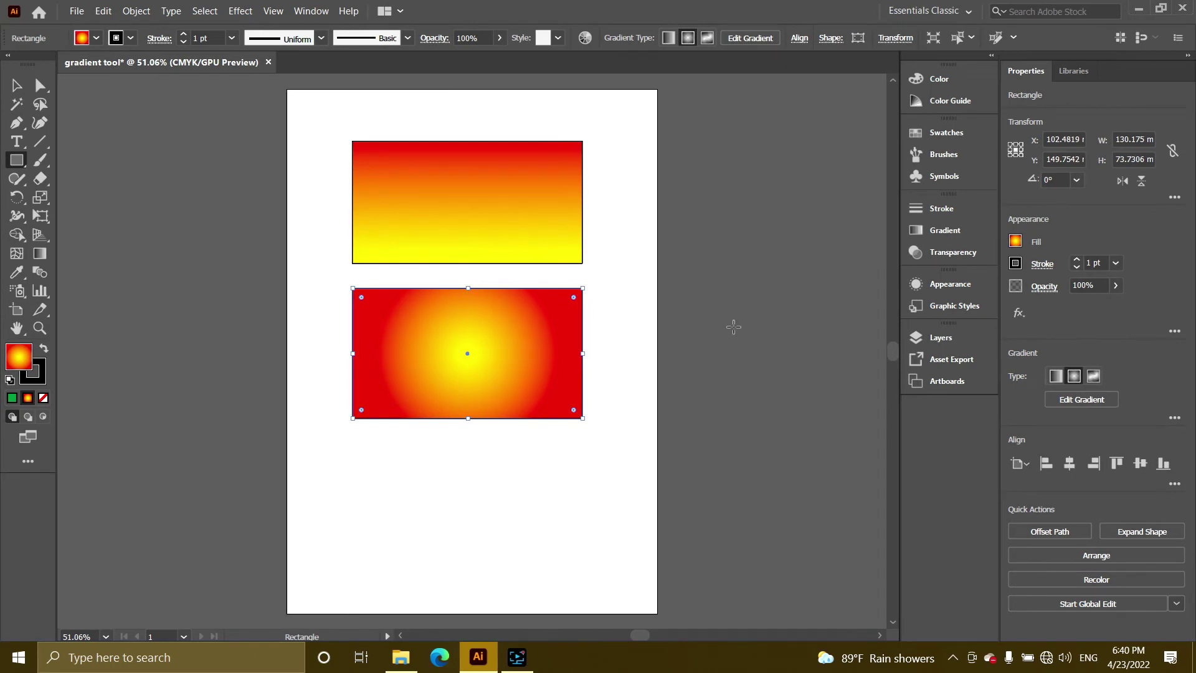
- Draw a third rectangle of about 130 × 73 mm below the second and change its fill to a freeform gradient
{"action": "left_click", "coordinate": [16, 160]}
{"action": "left_click_drag", "start_coordinate": [353, 446], "coordinate": [582, 573]}
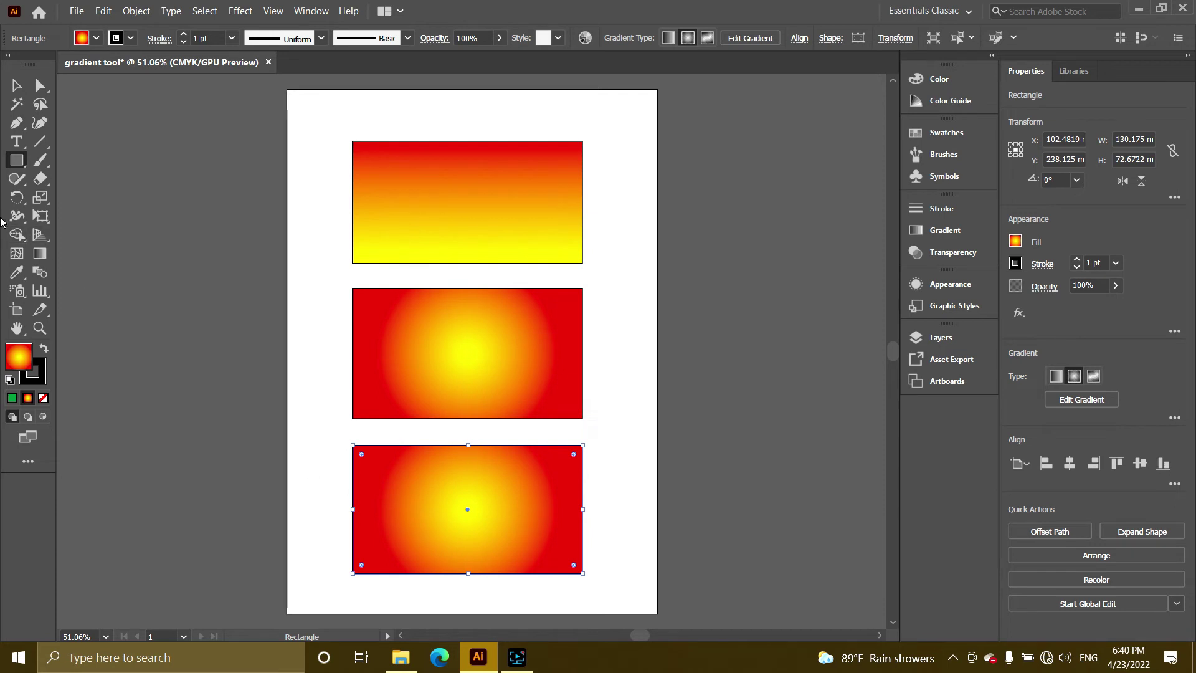
{"action": "left_click", "coordinate": [40, 254]}
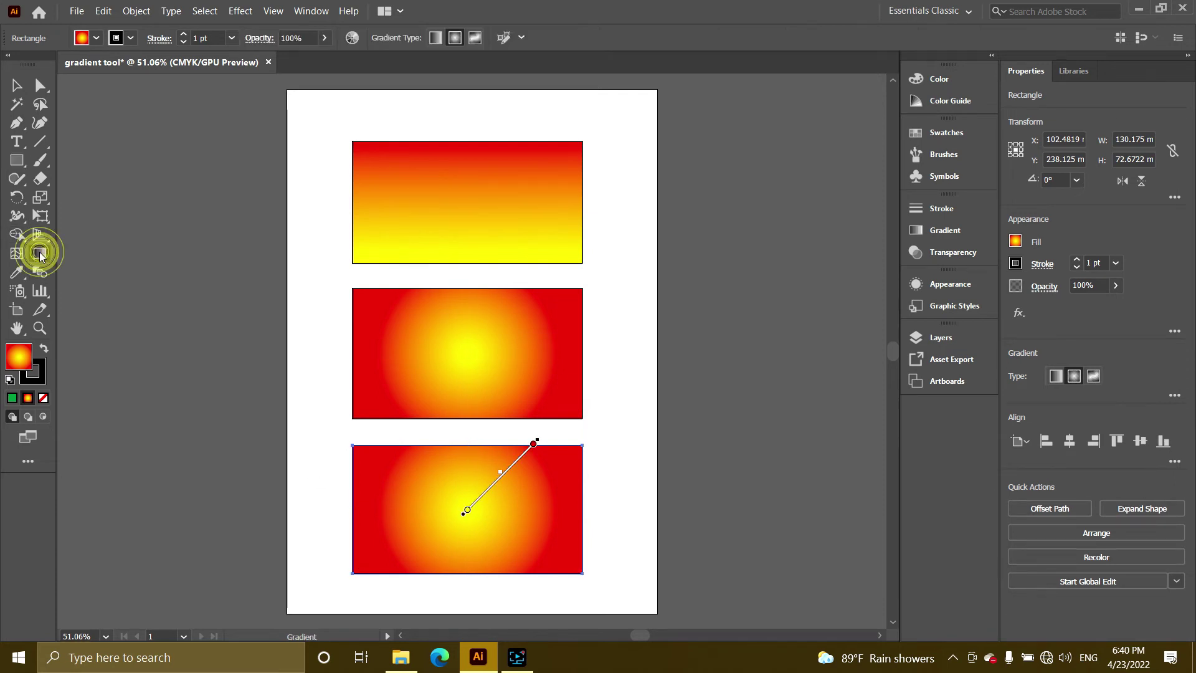
{"action": "left_click", "coordinate": [40, 254]}
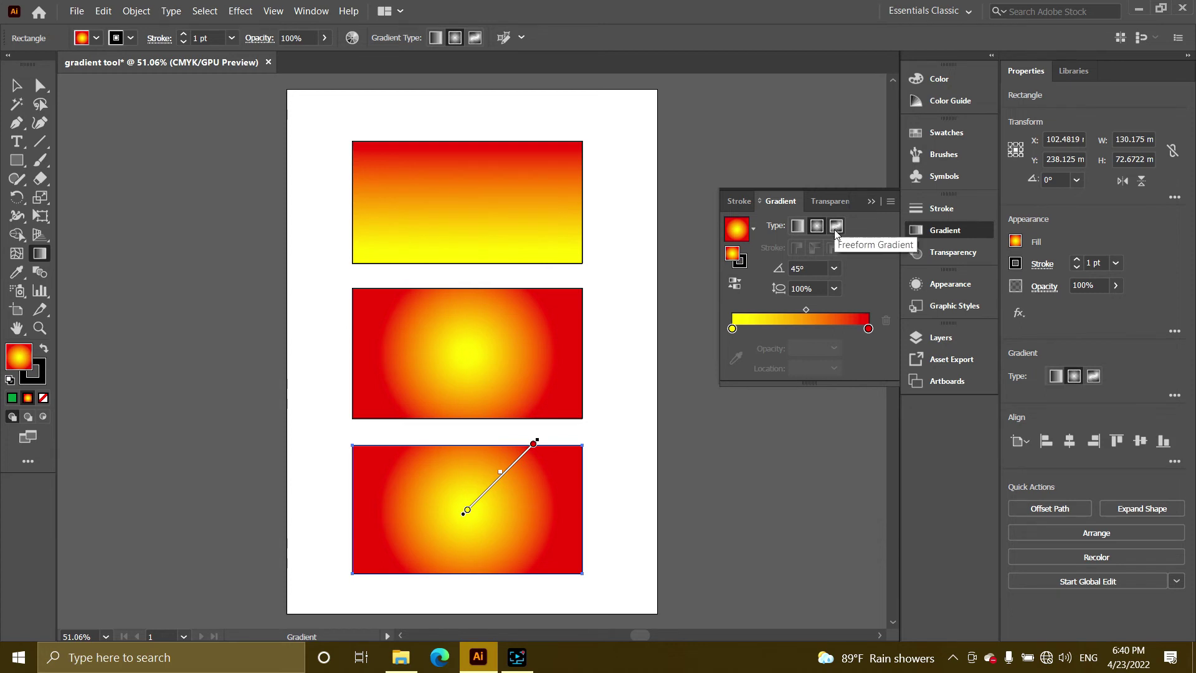
{"action": "left_click", "coordinate": [835, 226]}
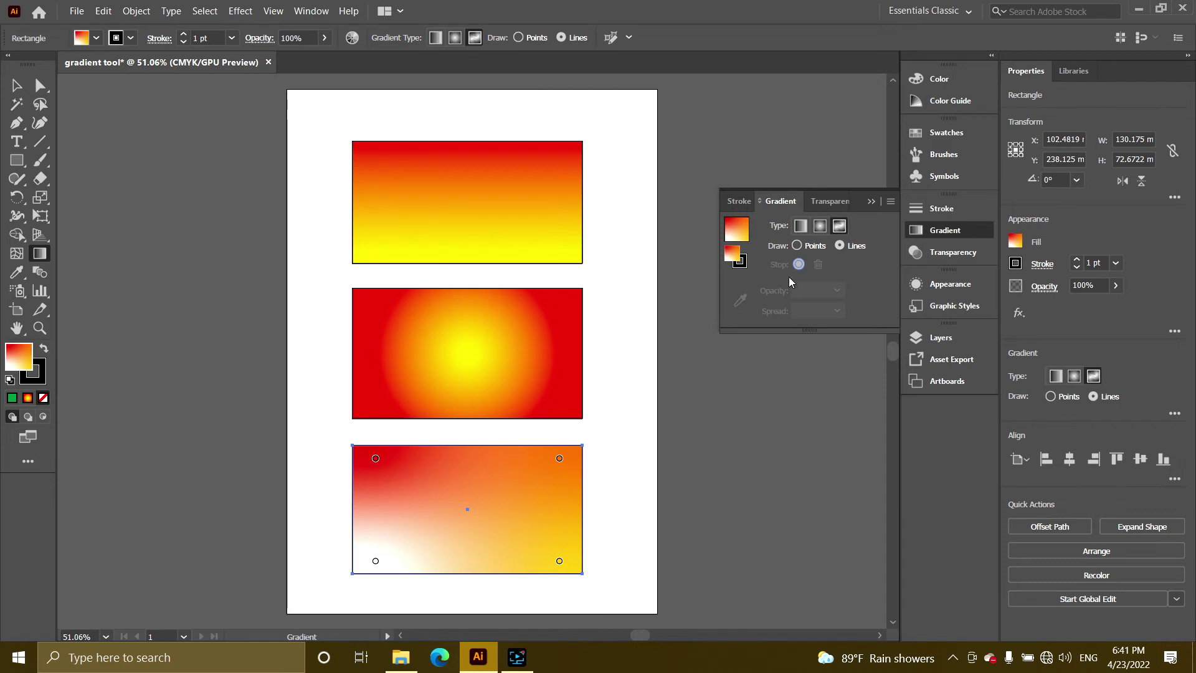
- Draw a closed loop of connected color stops with the Lines option inside the third rectangle's freeform gradient and end the line
{"action": "left_click", "coordinate": [797, 246]}
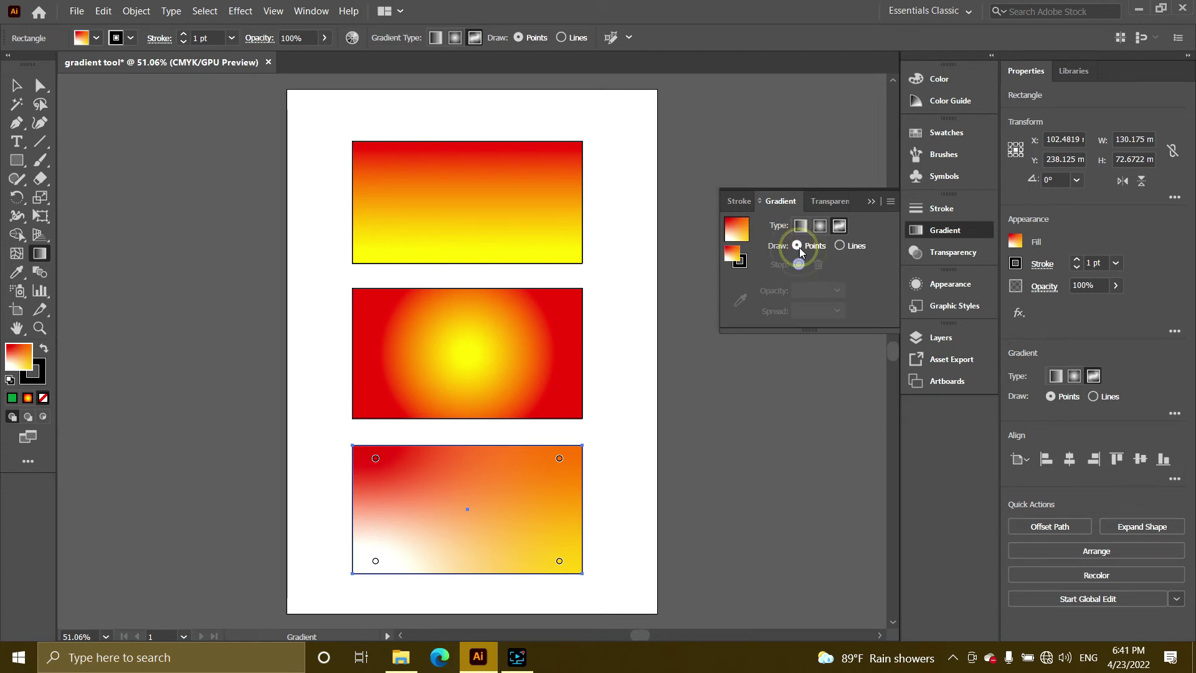
{"action": "left_click", "coordinate": [840, 246]}
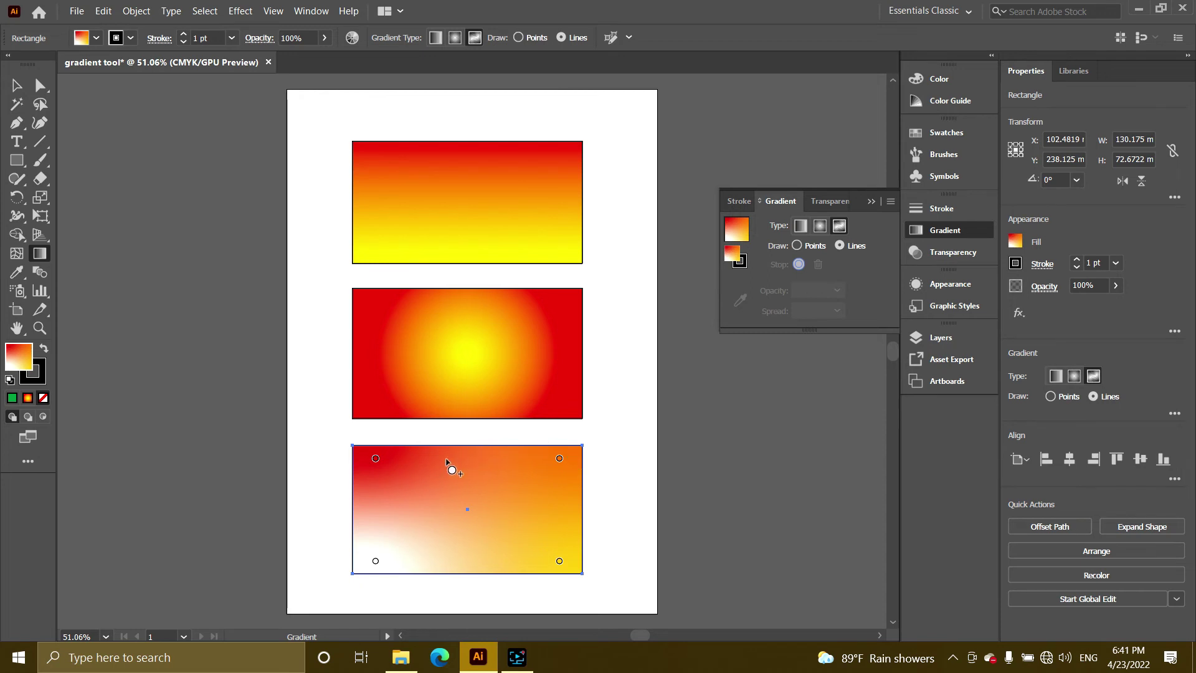
{"action": "left_click", "coordinate": [401, 472]}
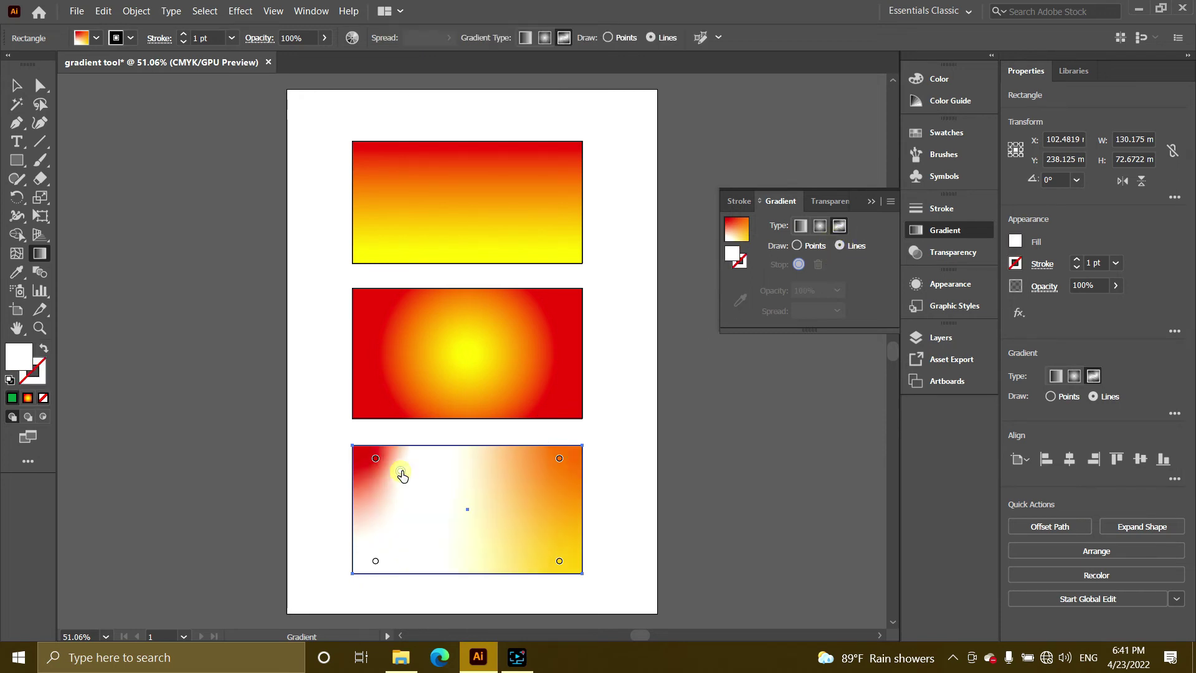
{"action": "left_click", "coordinate": [474, 480]}
{"action": "left_click", "coordinate": [506, 500]}
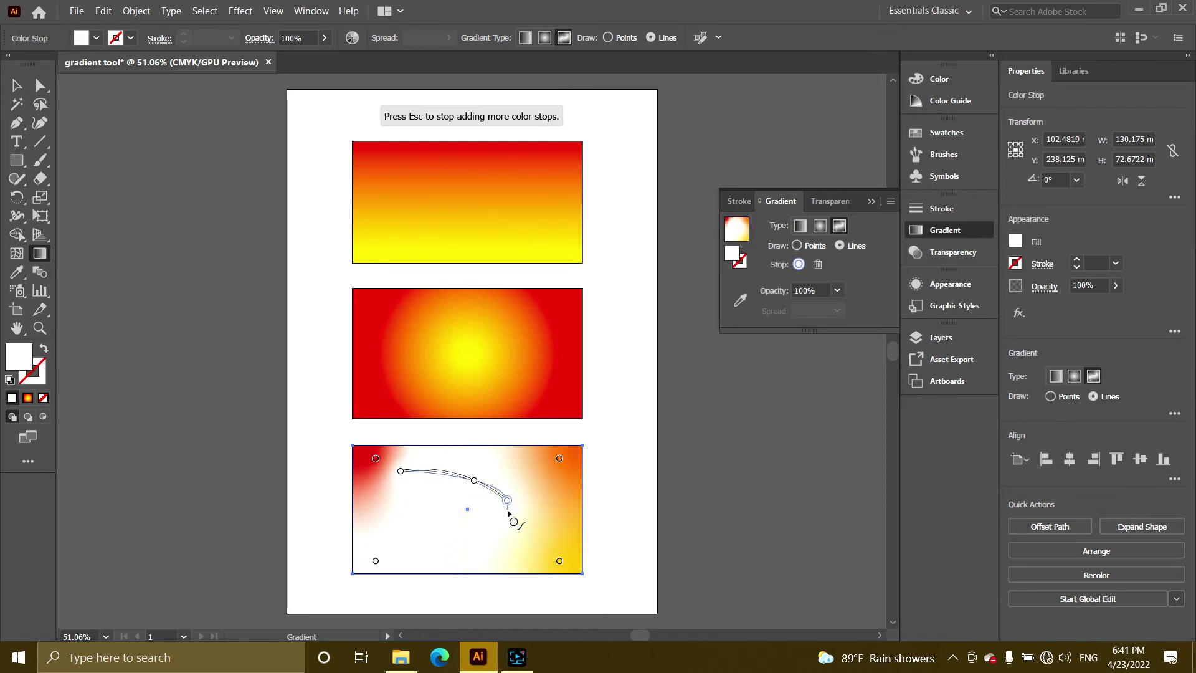
{"action": "left_click", "coordinate": [495, 529]}
{"action": "left_click", "coordinate": [459, 543]}
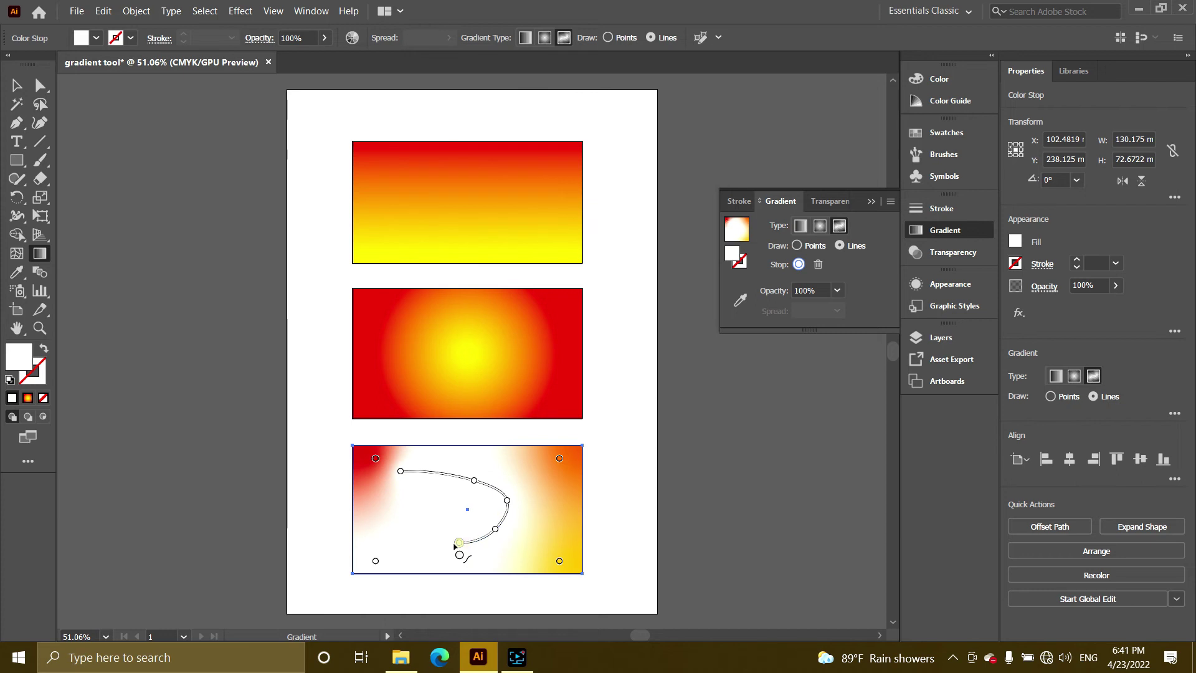
{"action": "left_click", "coordinate": [423, 530]}
{"action": "left_click", "coordinate": [416, 518]}
{"action": "left_click", "coordinate": [401, 499]}
{"action": "left_click", "coordinate": [401, 470]}
{"action": "key", "text": "Escape"}
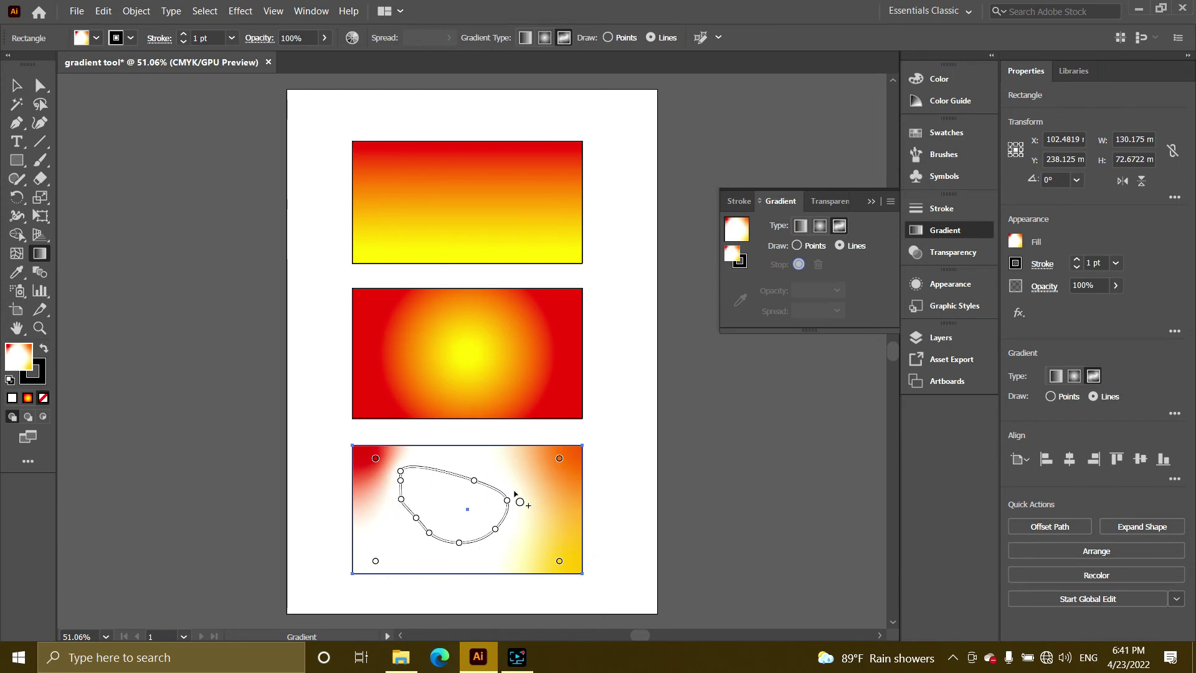
- Recolor three stops along the right side of the loop, going clockwise from its upper edge: green, yellow and red
{"action": "double_click", "coordinate": [474, 481]}
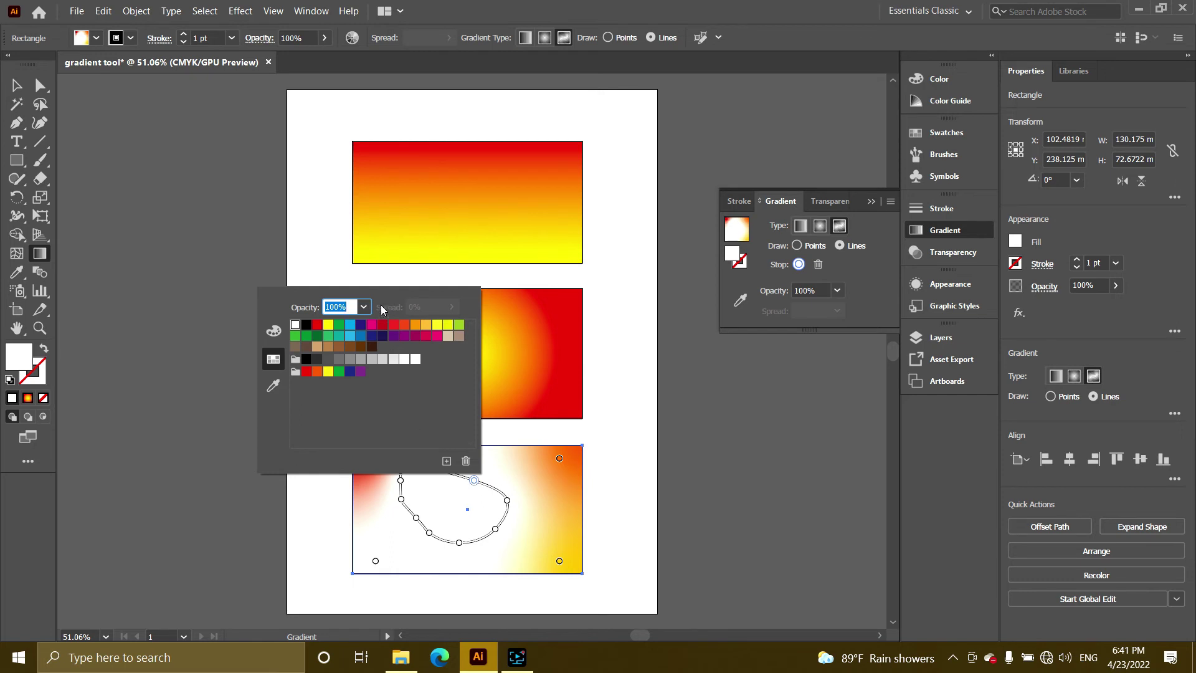
{"action": "left_click", "coordinate": [337, 324]}
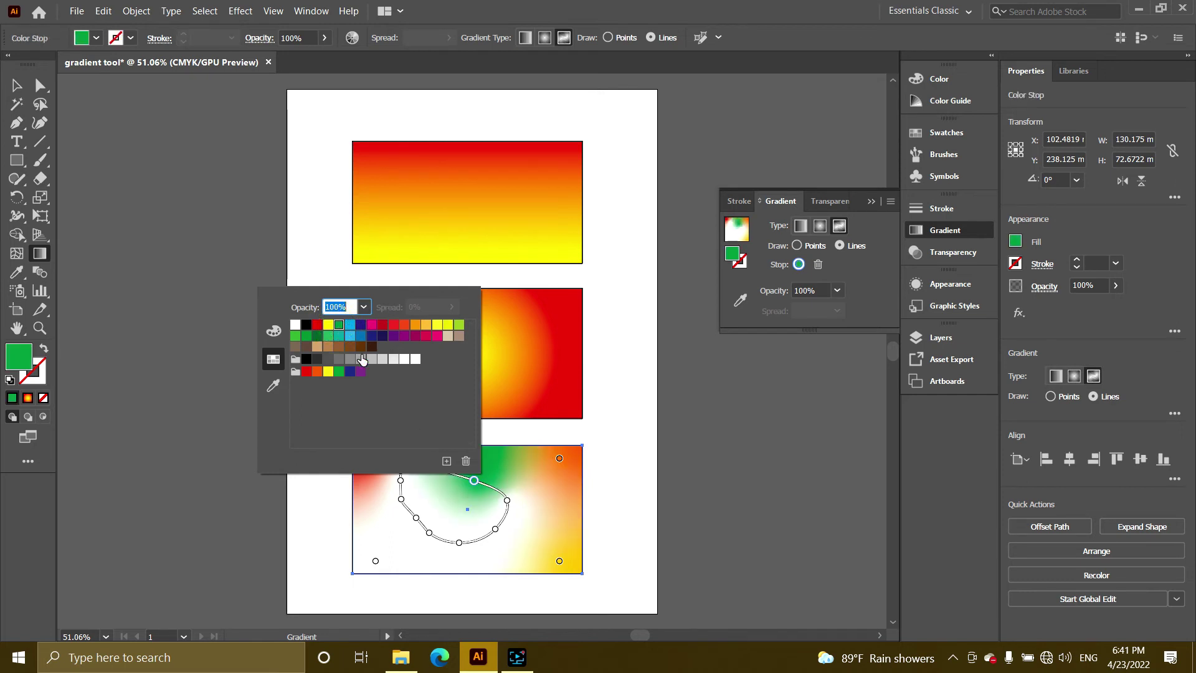
{"action": "left_click", "coordinate": [508, 501]}
{"action": "double_click", "coordinate": [508, 501]}
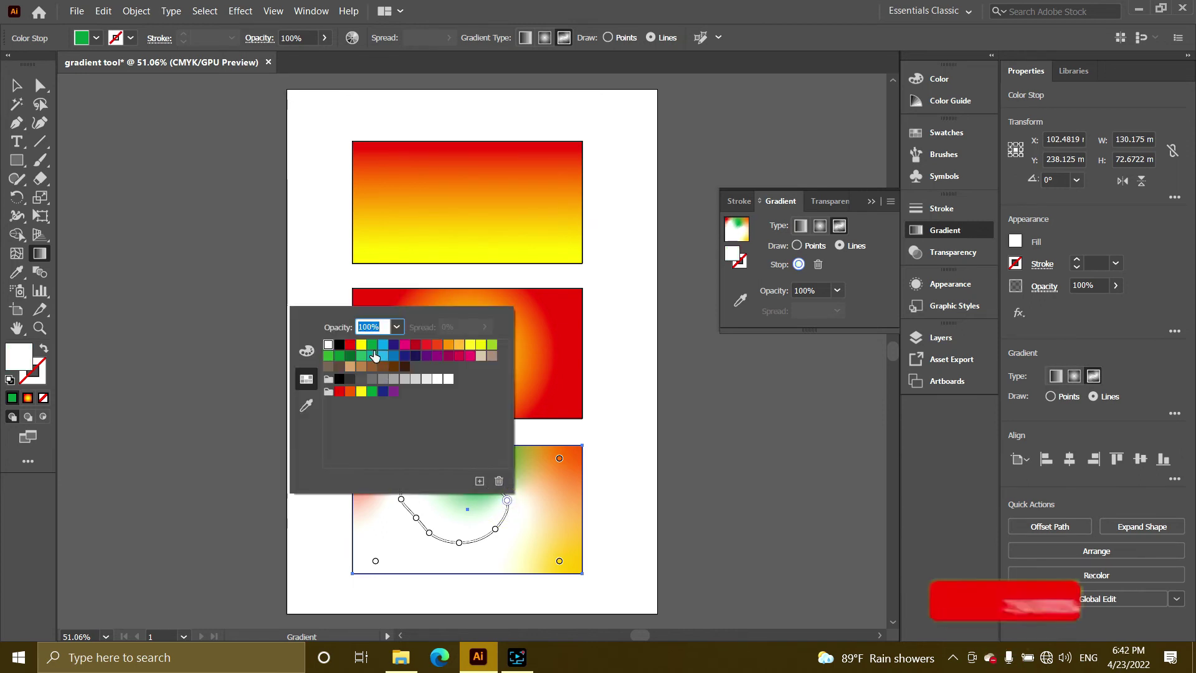
{"action": "left_click", "coordinate": [361, 344]}
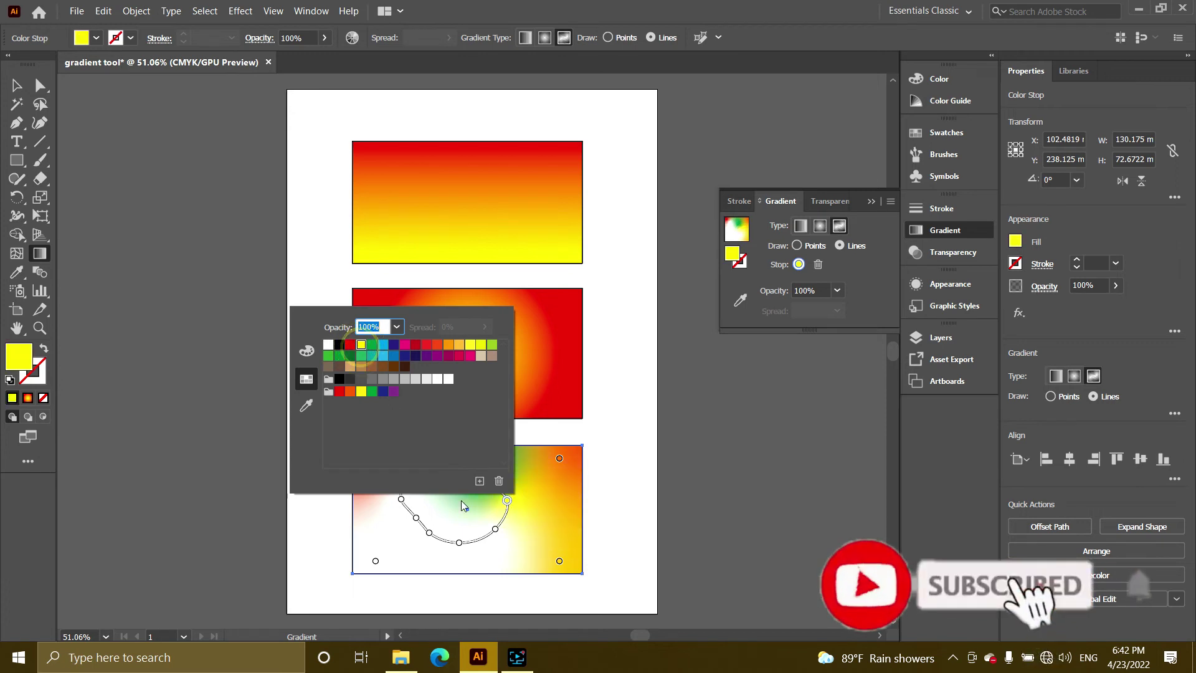
{"action": "left_click", "coordinate": [495, 530]}
{"action": "double_click", "coordinate": [495, 530]}
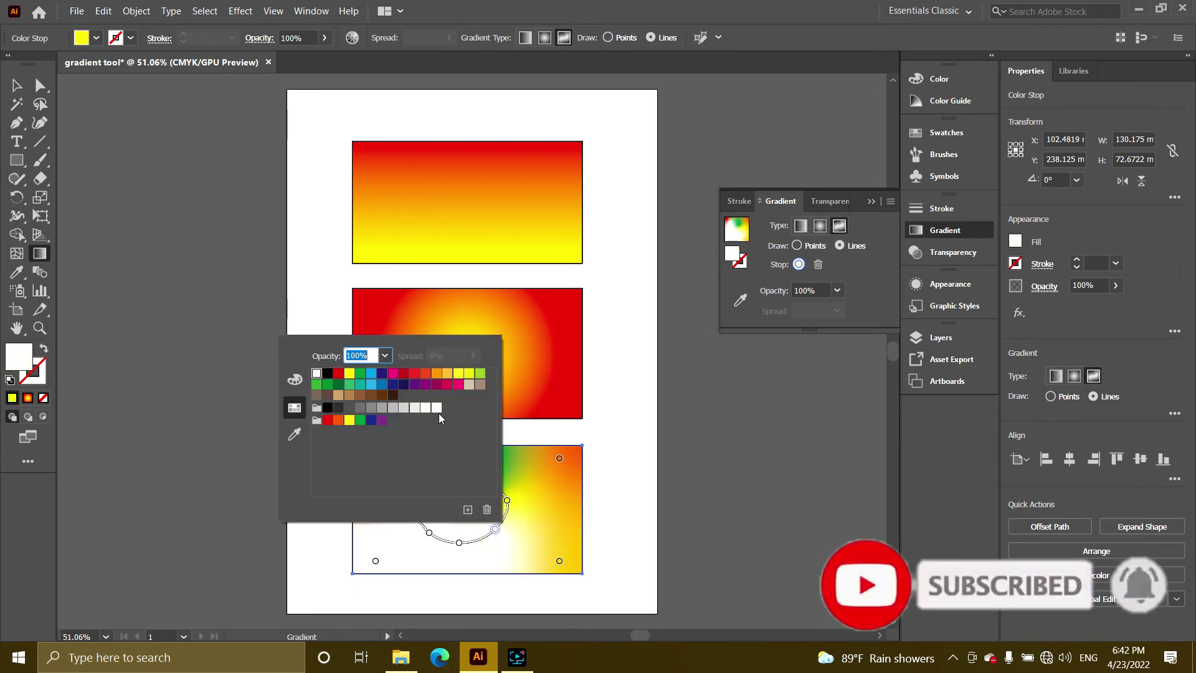
{"action": "left_click", "coordinate": [414, 373]}
- Color the loop's lowest stop magenta and the two following stops up its lower-left side green and yellow
{"action": "double_click", "coordinate": [458, 542]}
{"action": "left_click", "coordinate": [356, 386]}
{"action": "double_click", "coordinate": [429, 532]}
{"action": "left_click", "coordinate": [294, 377]}
{"action": "double_click", "coordinate": [416, 517]}
{"action": "left_click", "coordinate": [270, 361]}
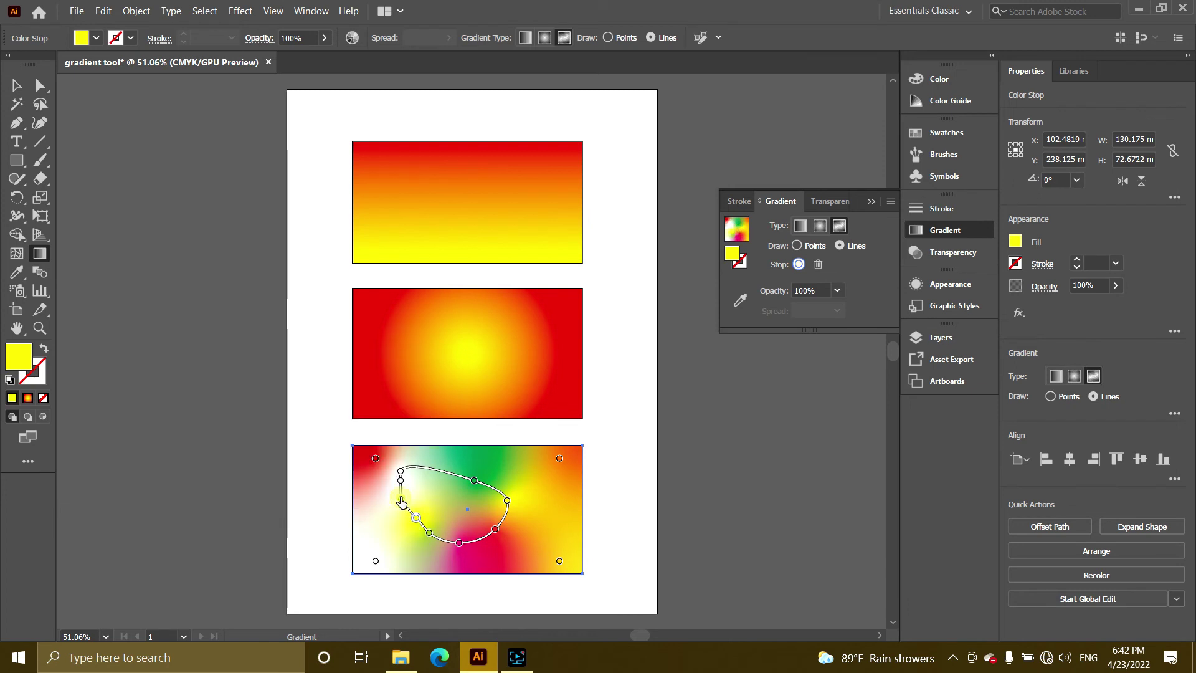
- Color the loop's remaining left-side stops red, black and black from the lowest upward, and leave gradient editing with the Selection tool
{"action": "double_click", "coordinate": [401, 498]}
{"action": "left_click", "coordinate": [268, 323]}
{"action": "double_click", "coordinate": [401, 480]}
{"action": "left_click", "coordinate": [240, 303]}
{"action": "double_click", "coordinate": [400, 471]}
{"action": "left_click", "coordinate": [240, 300]}
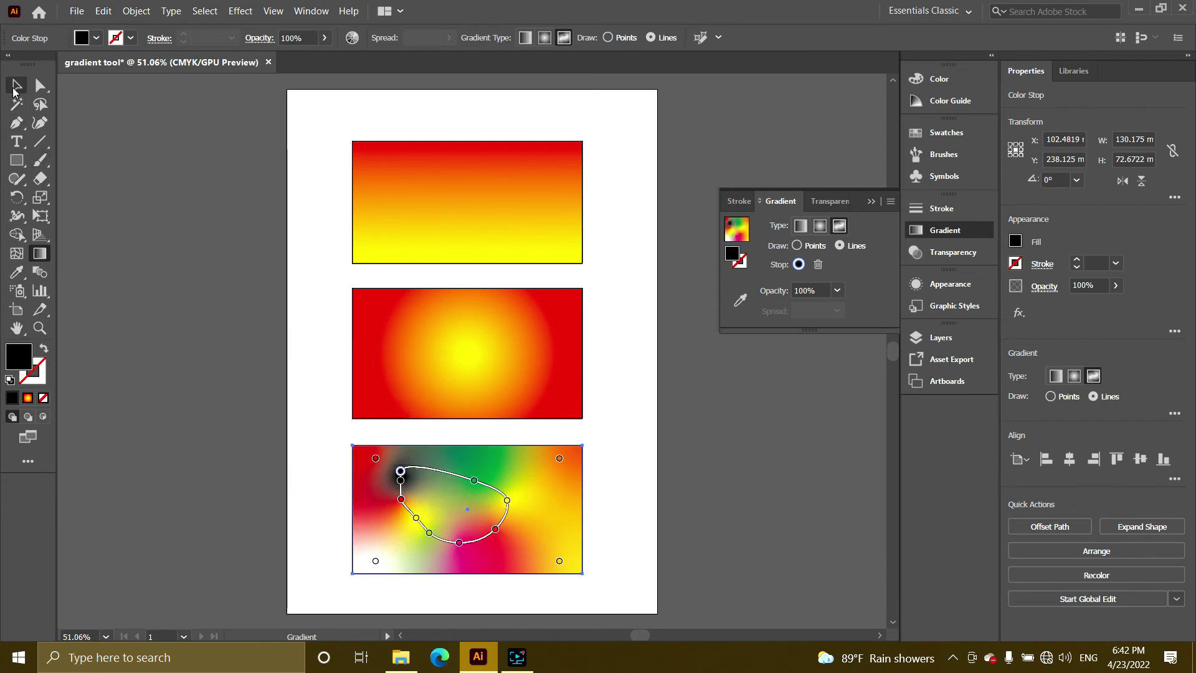
{"action": "left_click", "coordinate": [14, 92]}
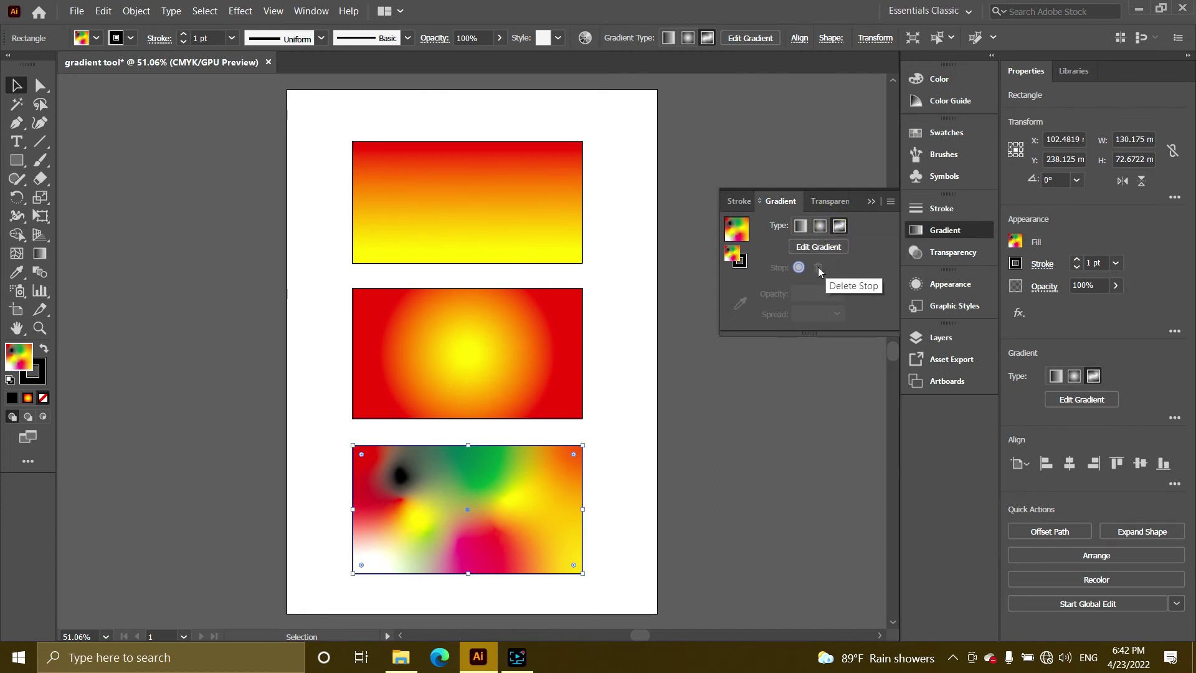
- Reopen the third rectangle's gradient for editing in Points mode, color its upper-right corner stop red and move it inward beside the loop
{"action": "left_click", "coordinate": [816, 248]}
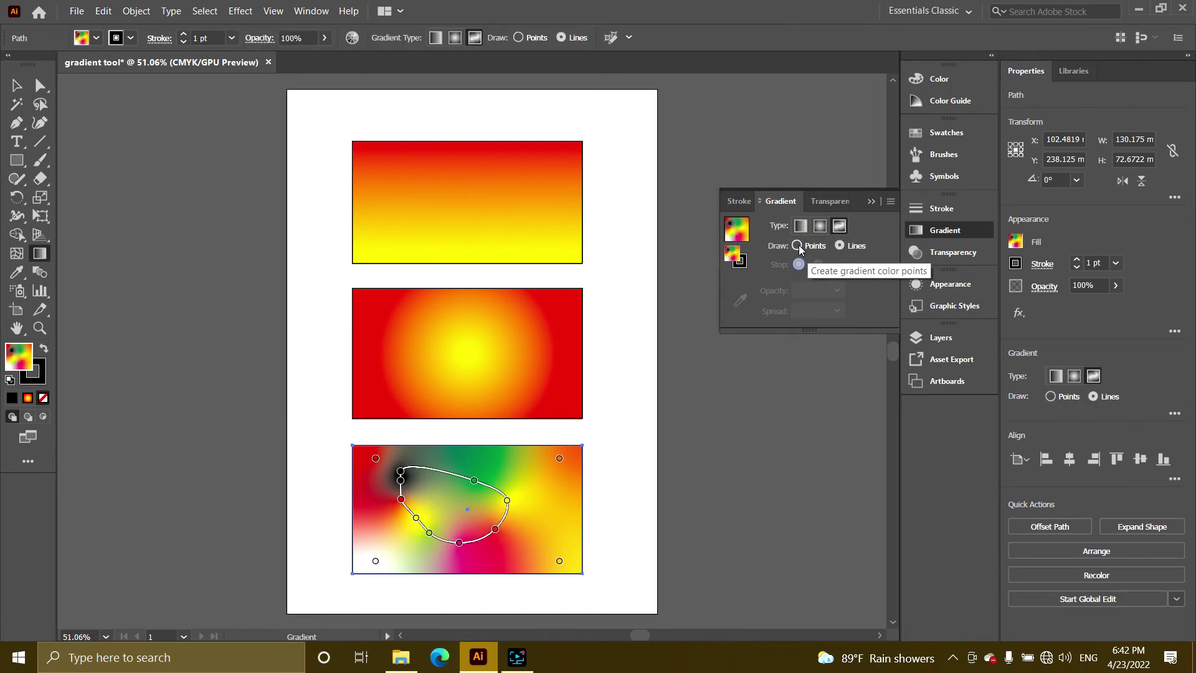
{"action": "left_click", "coordinate": [798, 246]}
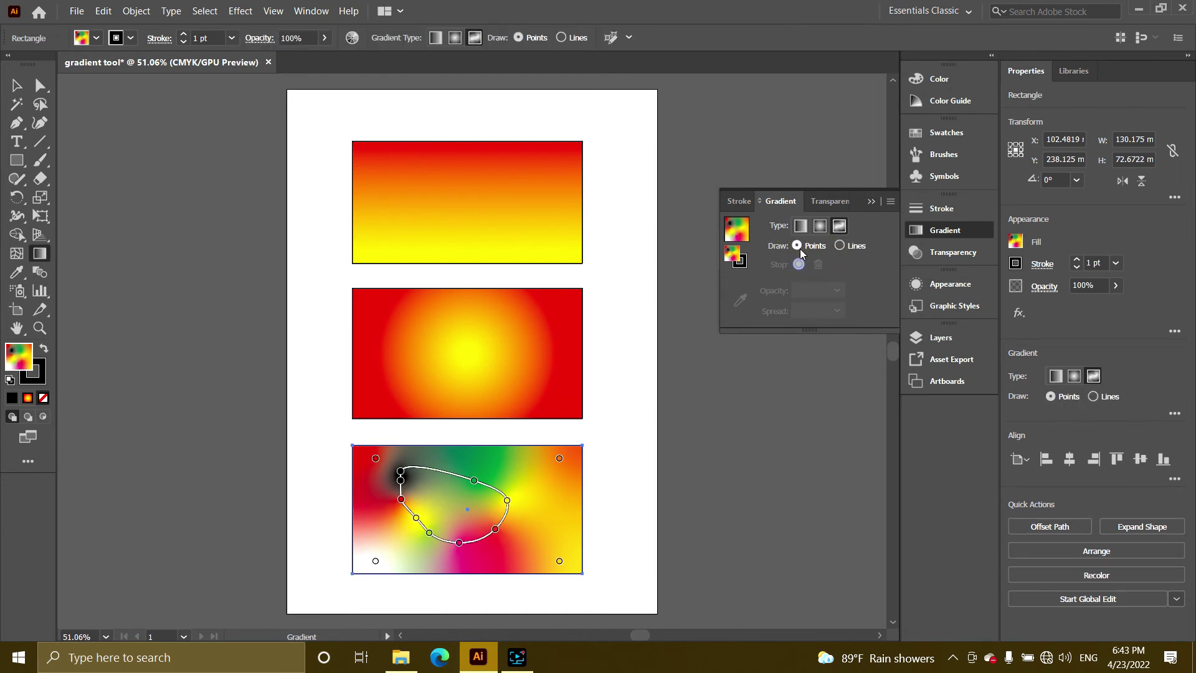
{"action": "left_click", "coordinate": [560, 462]}
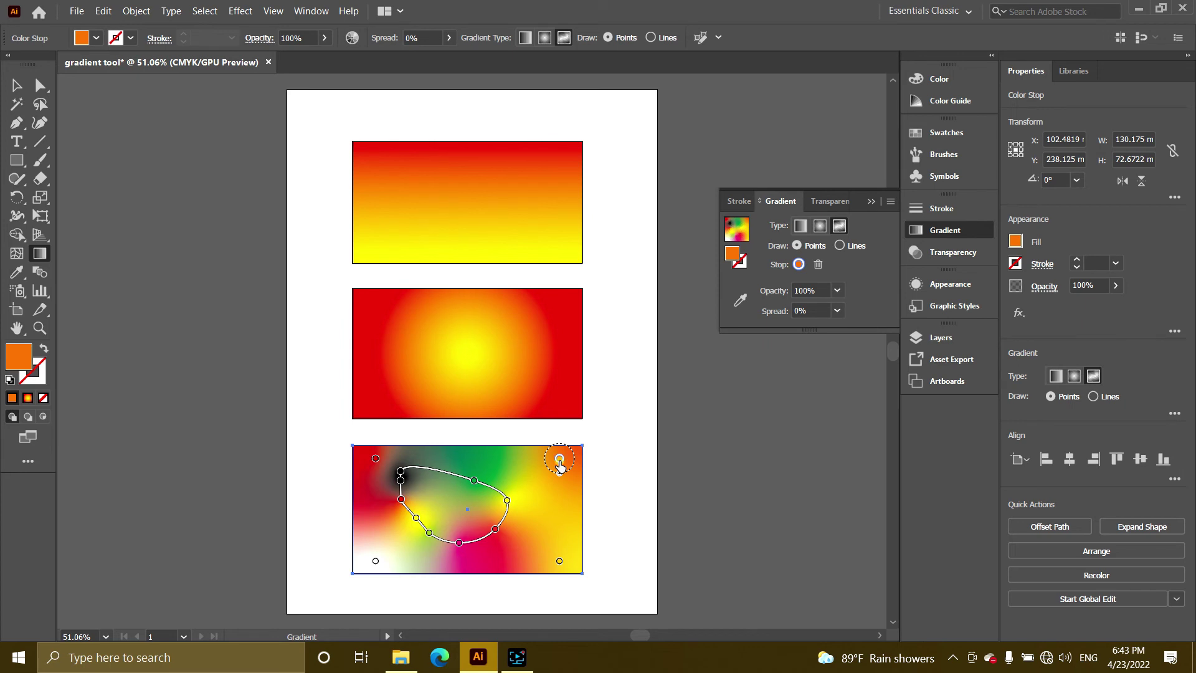
{"action": "double_click", "coordinate": [560, 461]}
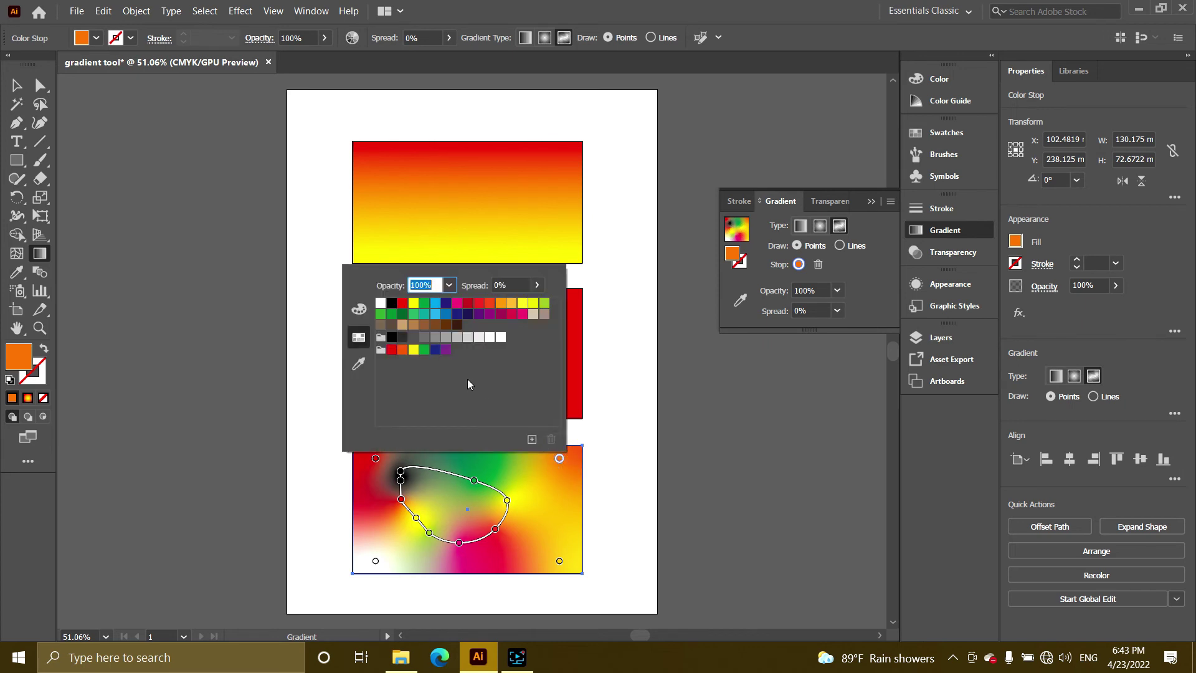
{"action": "left_click", "coordinate": [402, 303]}
{"action": "left_click", "coordinate": [654, 486]}
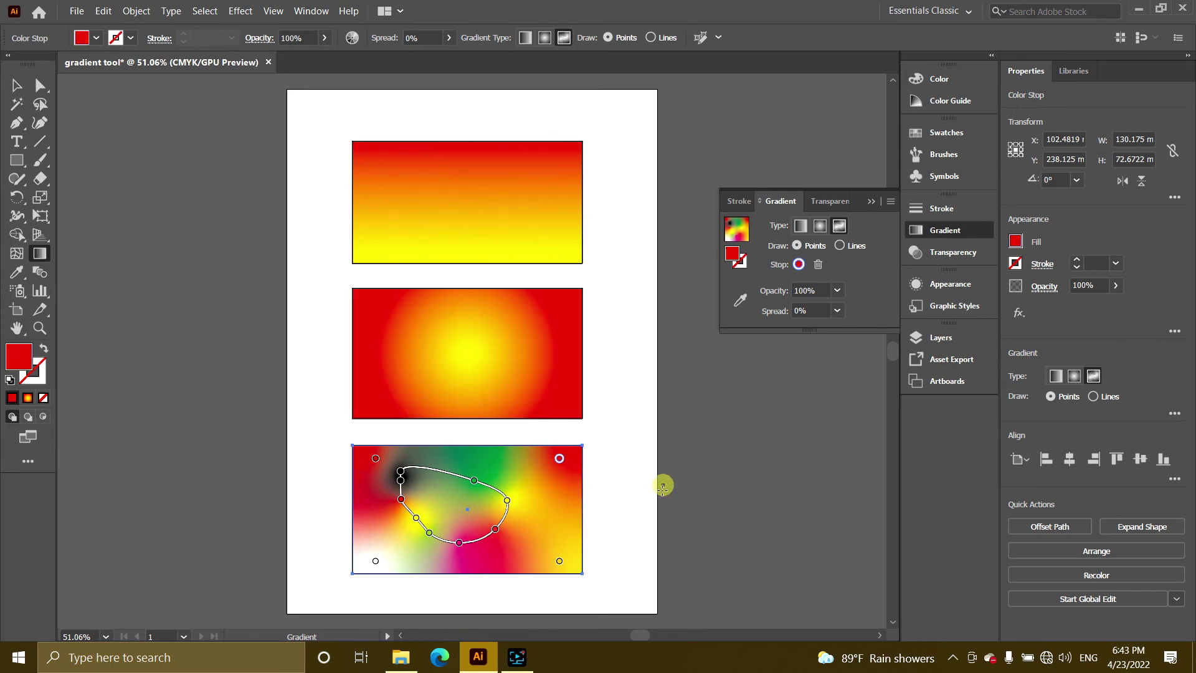
{"action": "left_click", "coordinate": [558, 461]}
{"action": "left_click_drag", "start_coordinate": [556, 472], "coordinate": [516, 485]}
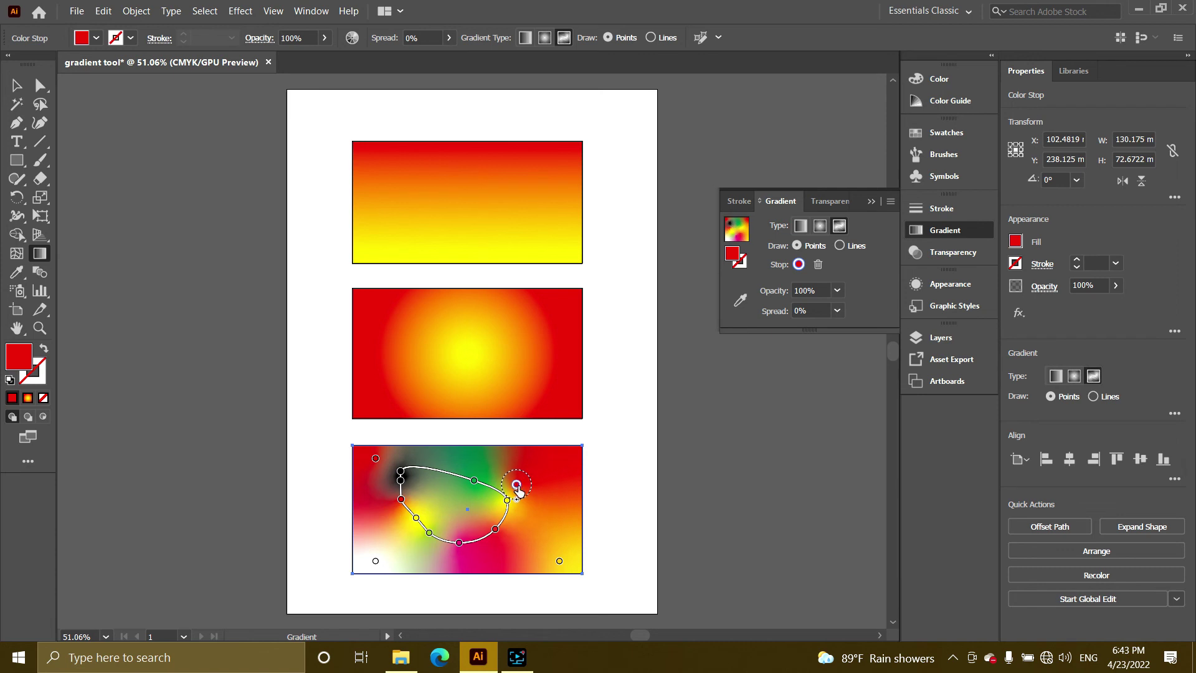
- Color the freeform gradient's lower-right corner stop green and move it slightly inward toward the loop
{"action": "double_click", "coordinate": [560, 564]}
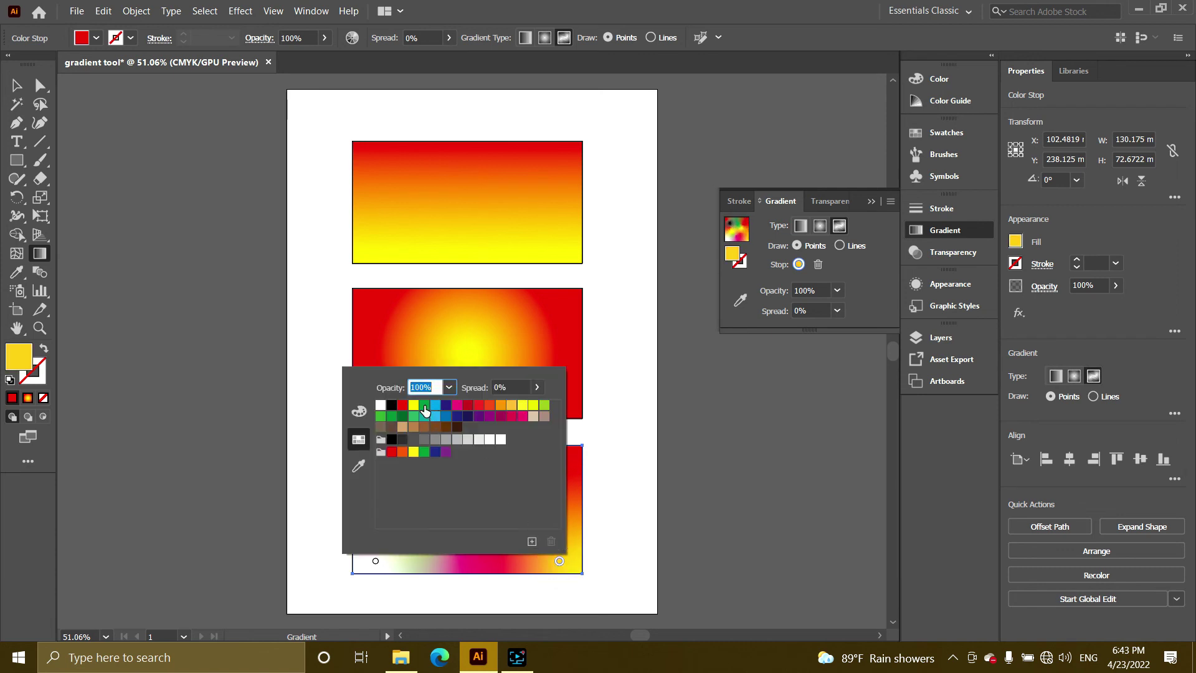
{"action": "left_click", "coordinate": [424, 405]}
{"action": "left_click", "coordinate": [555, 555]}
{"action": "left_click_drag", "start_coordinate": [558, 562], "coordinate": [539, 538]}
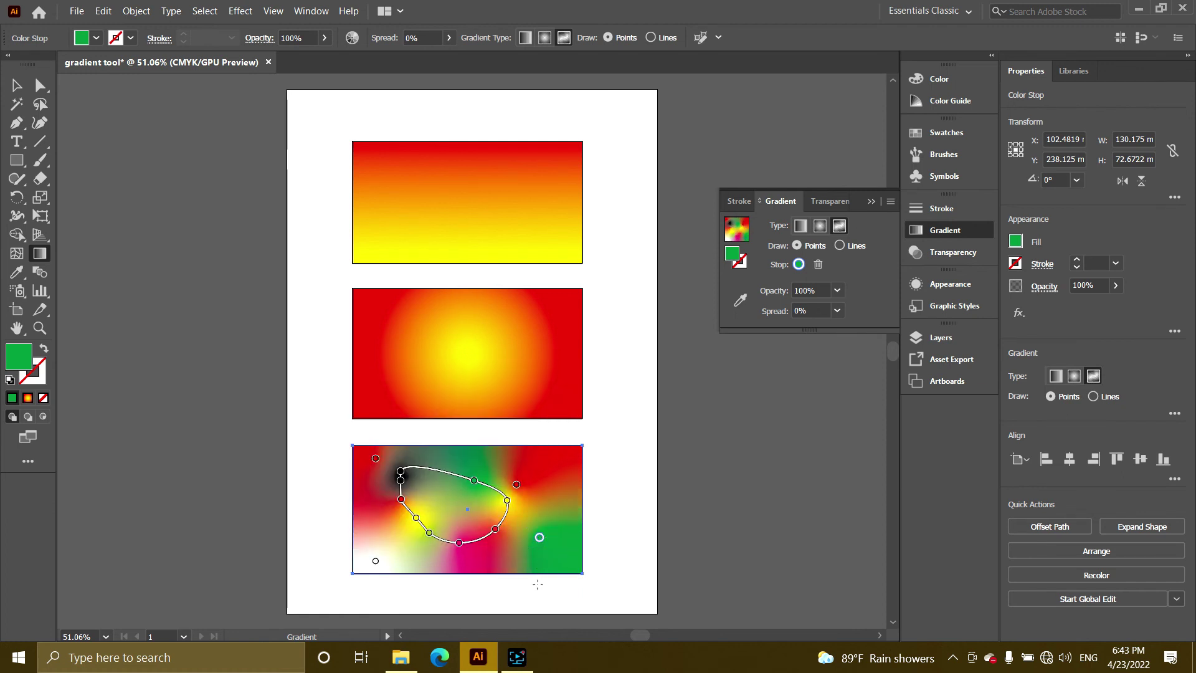